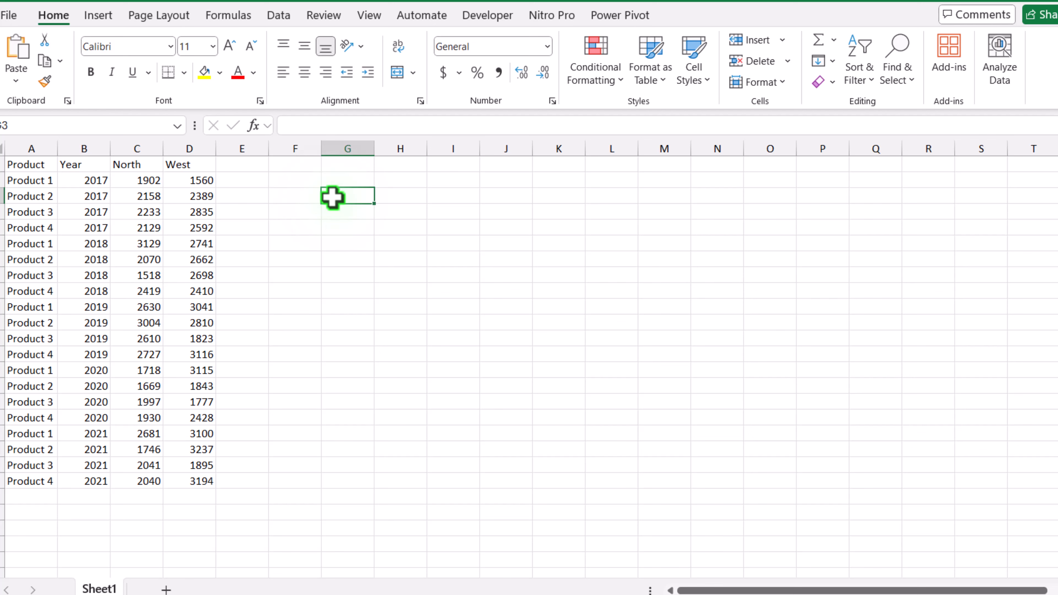
# Load the product data in A1:D21 into Power Query as a table with headers.
pyautogui.moveTo(24, 167); pyautogui.dragTo(183, 479)
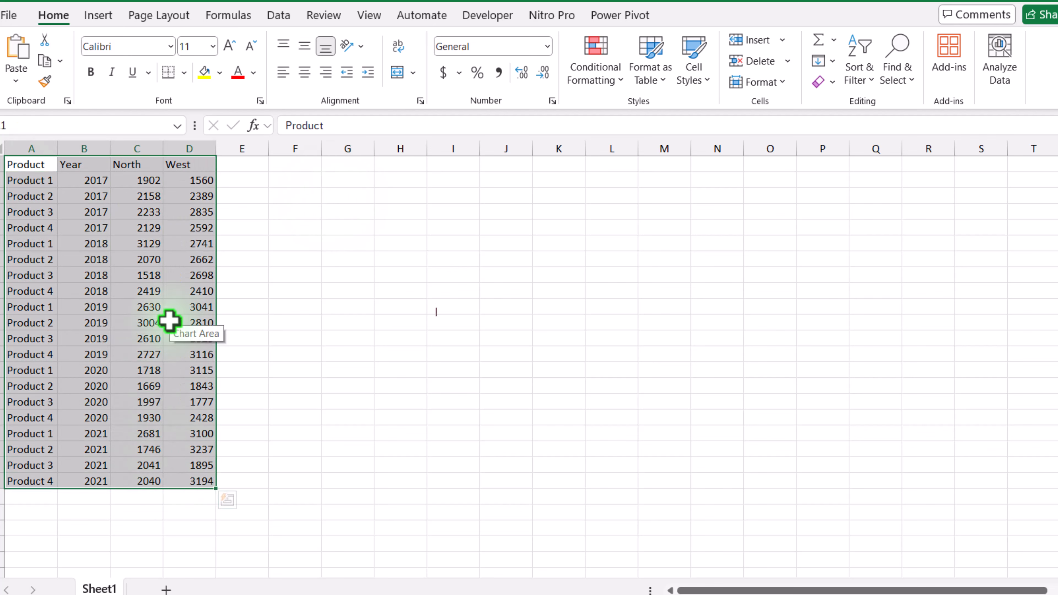
pyautogui.click(275, 17)
pyautogui.click(103, 89)
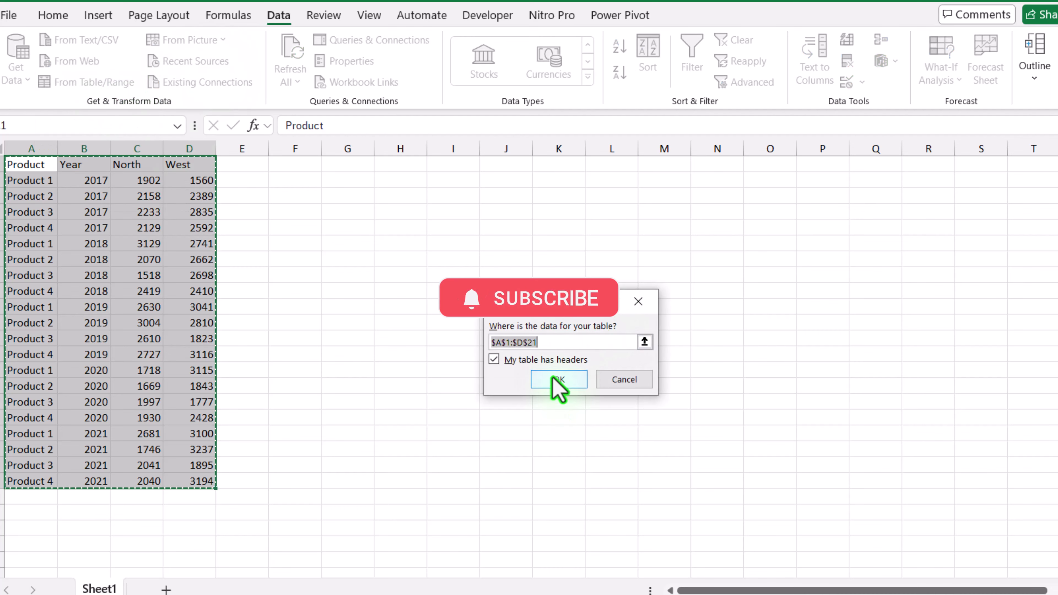
pyautogui.click(558, 383)
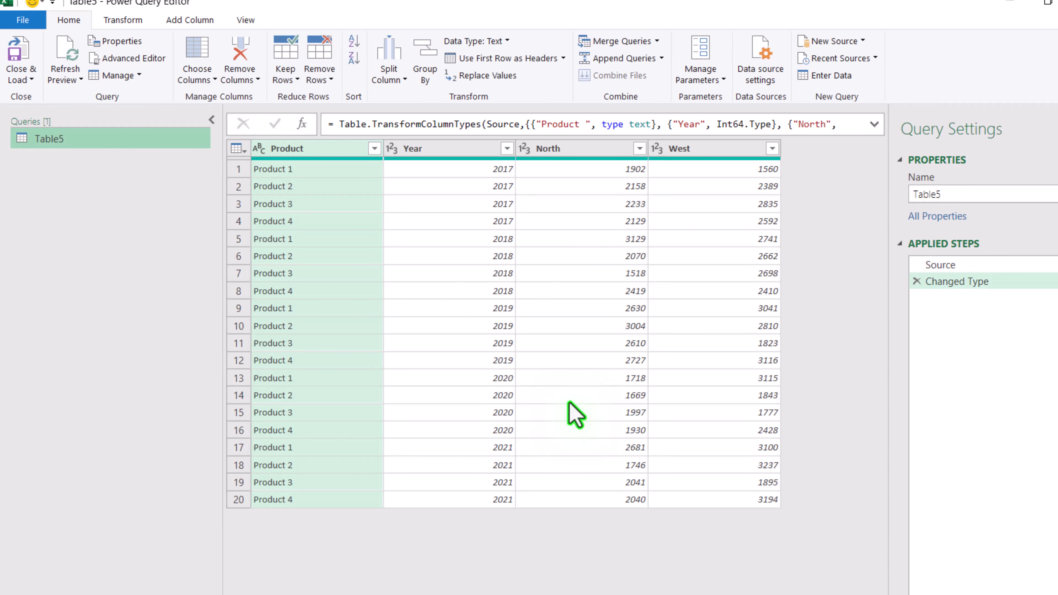
# Duplicate the Product column and load the query as a PivotTable Report on a new worksheet.
pyautogui.rightClick(319, 153)
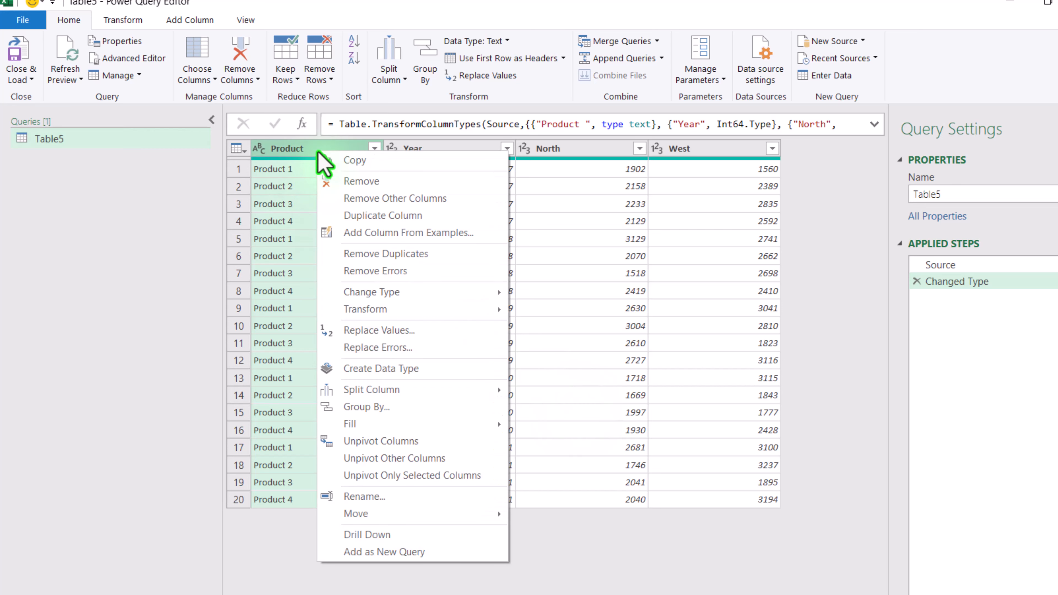
pyautogui.click(357, 216)
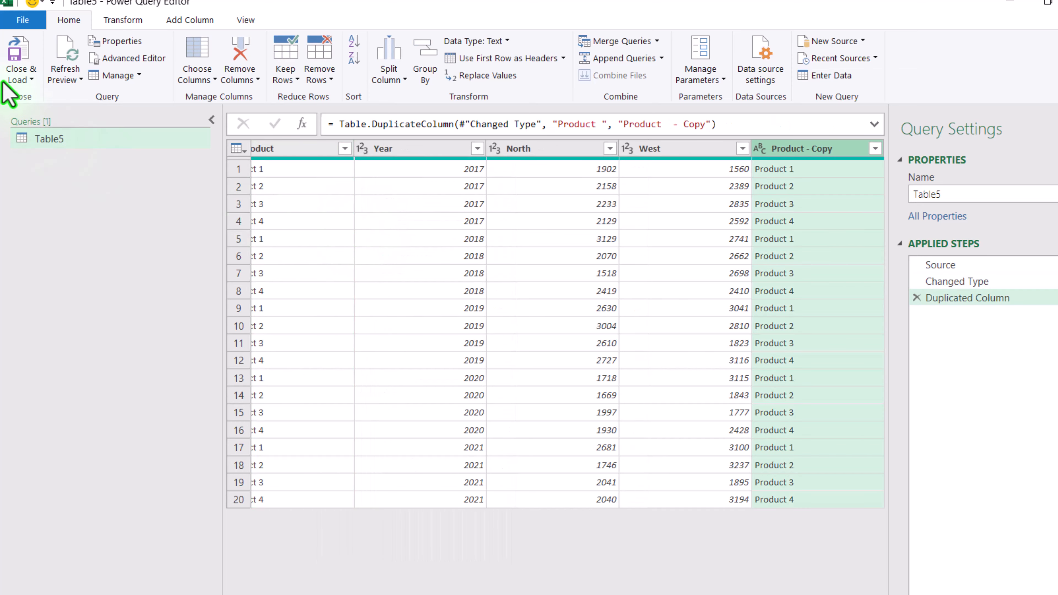
pyautogui.click(19, 79)
pyautogui.click(37, 112)
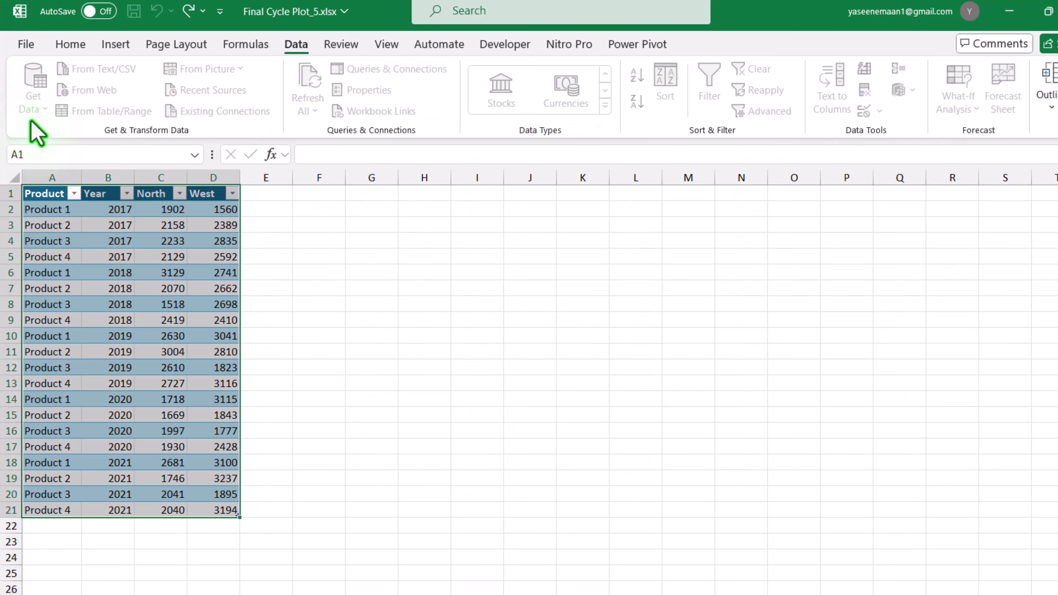
pyautogui.click(521, 297)
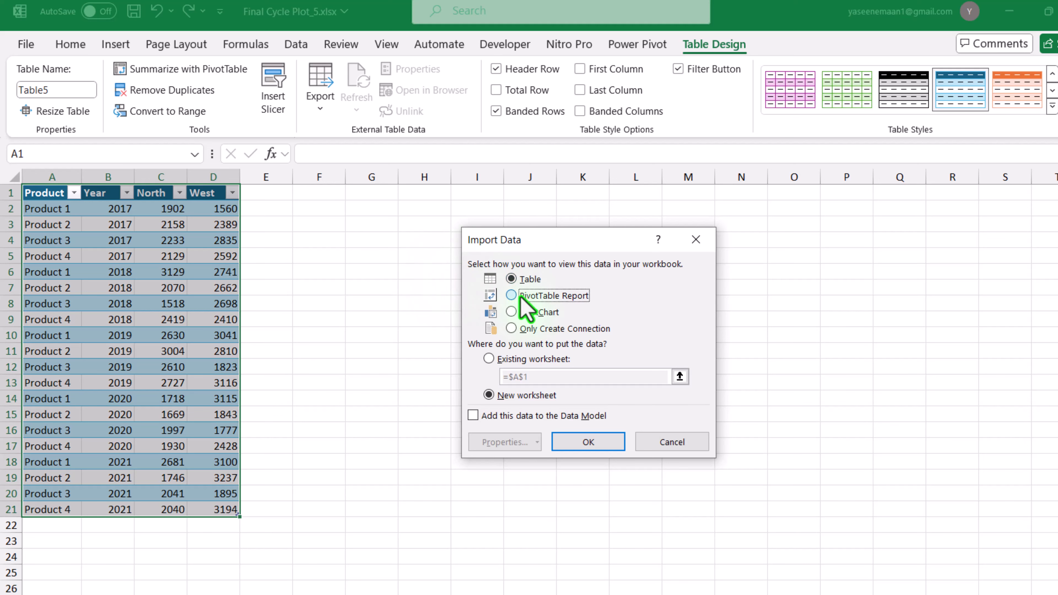
pyautogui.click(601, 446)
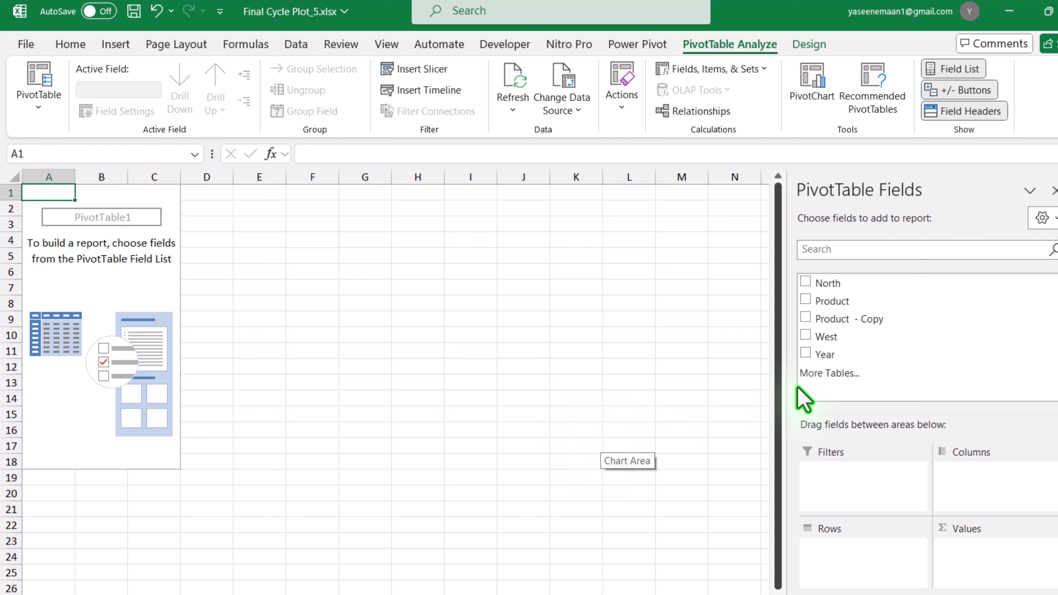
# Build the PivotTable with Product and Year as rows, Product - Copy as columns, and North and West as summed values.
pyautogui.moveTo(838, 312); pyautogui.dragTo(850, 552)
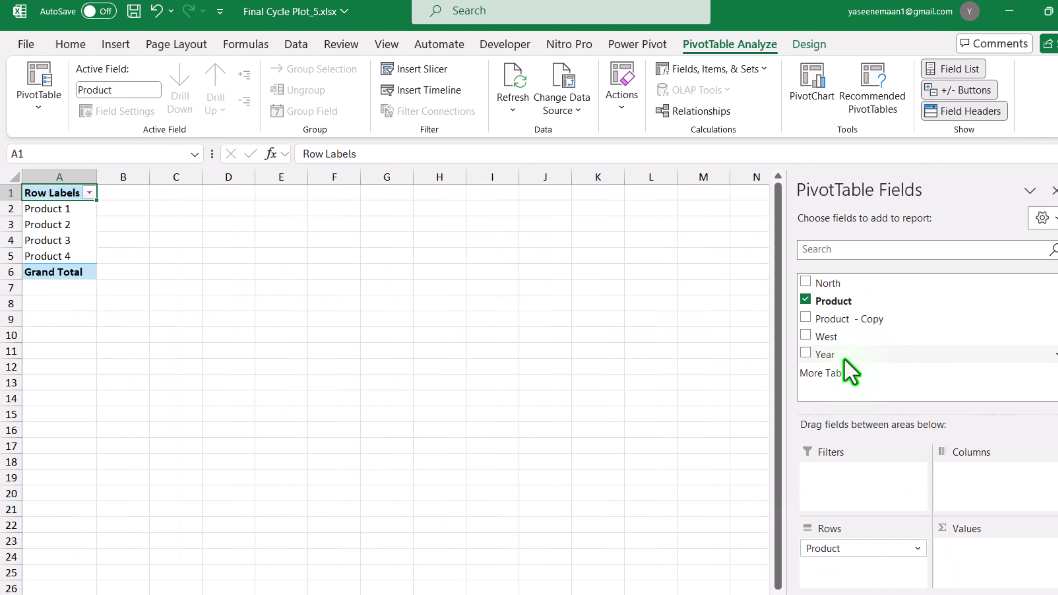
pyautogui.moveTo(845, 359); pyautogui.dragTo(844, 570)
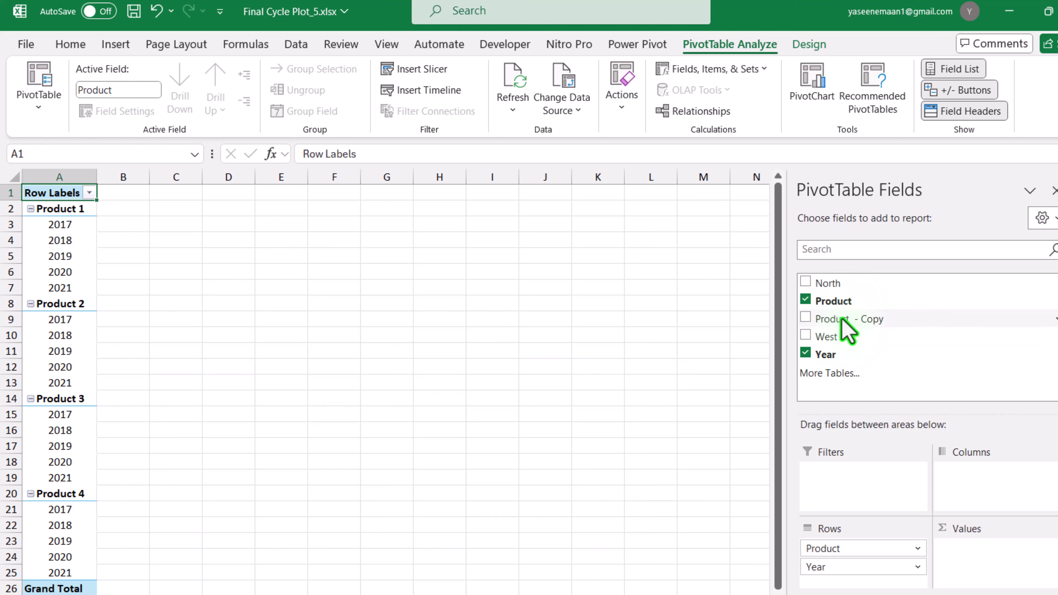
pyautogui.moveTo(843, 319); pyautogui.dragTo(974, 498)
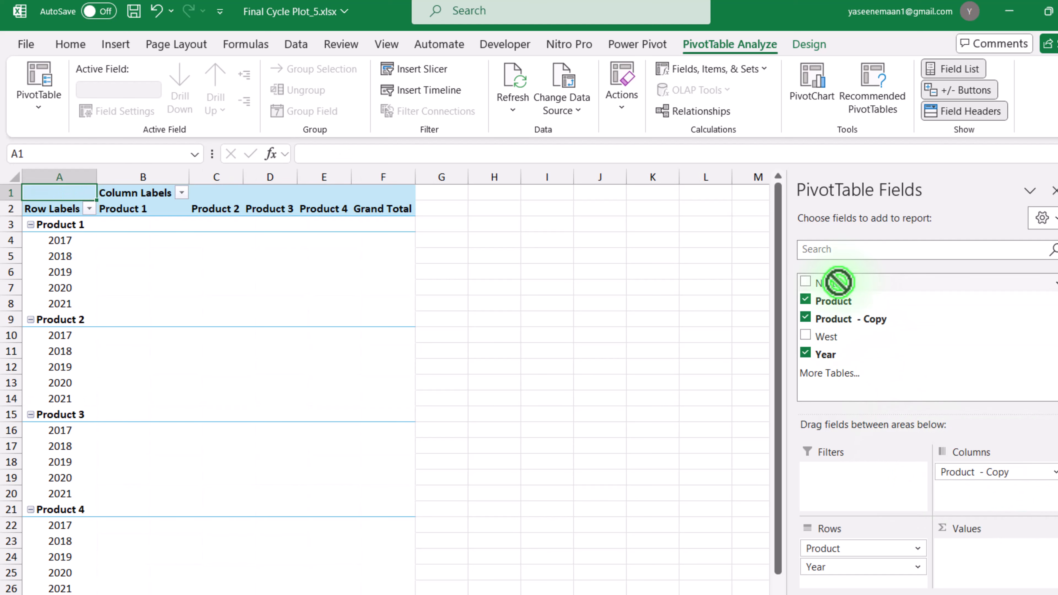
pyautogui.moveTo(838, 282); pyautogui.dragTo(967, 547)
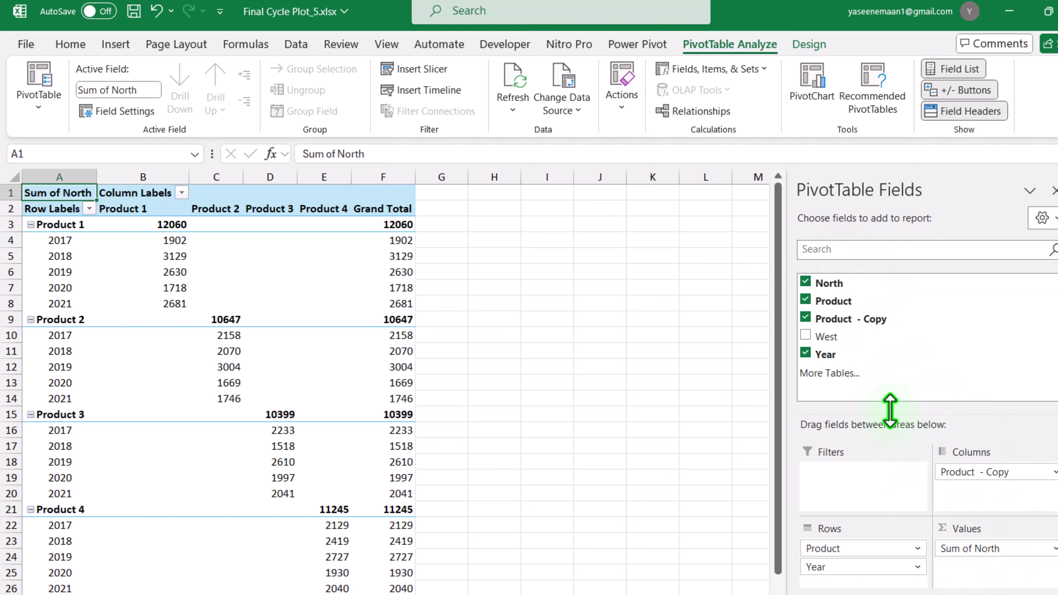
pyautogui.moveTo(839, 338); pyautogui.dragTo(991, 580)
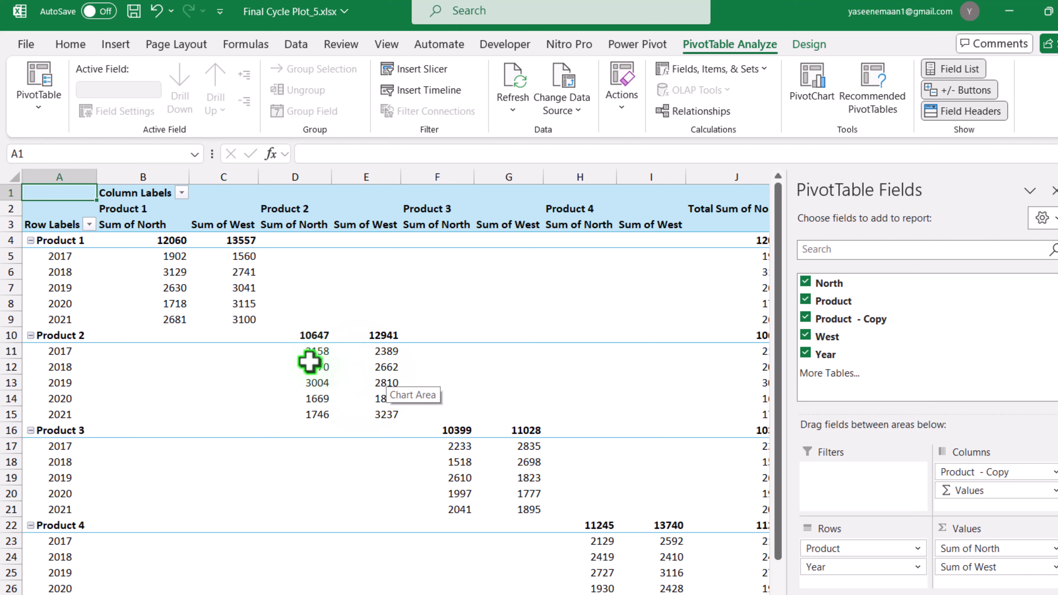
# Format the Sum of North values as Currency with the $ symbol and 0 decimal places.
pyautogui.rightClick(319, 370)
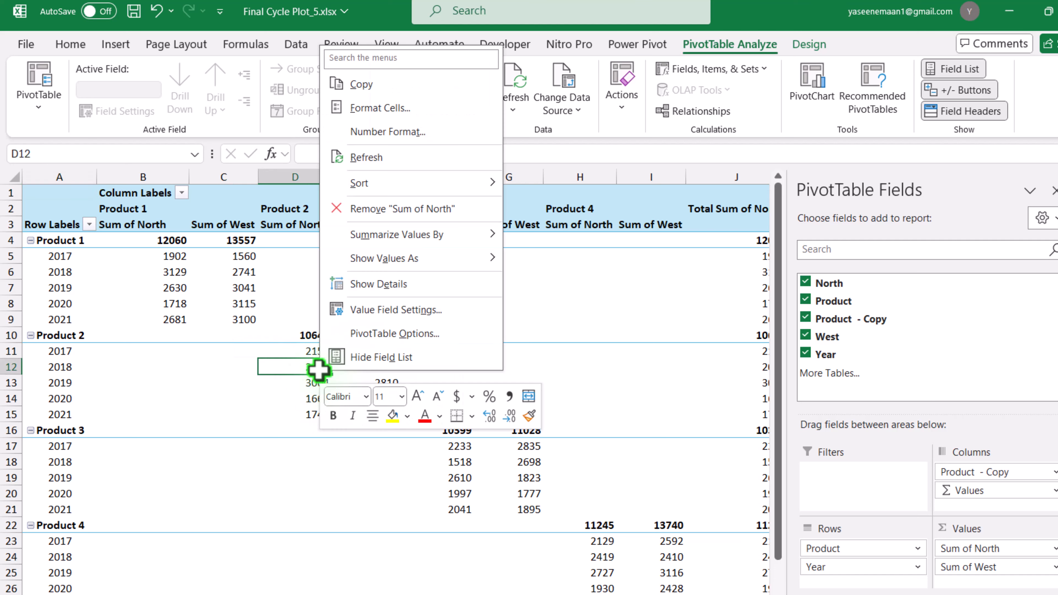
pyautogui.click(355, 137)
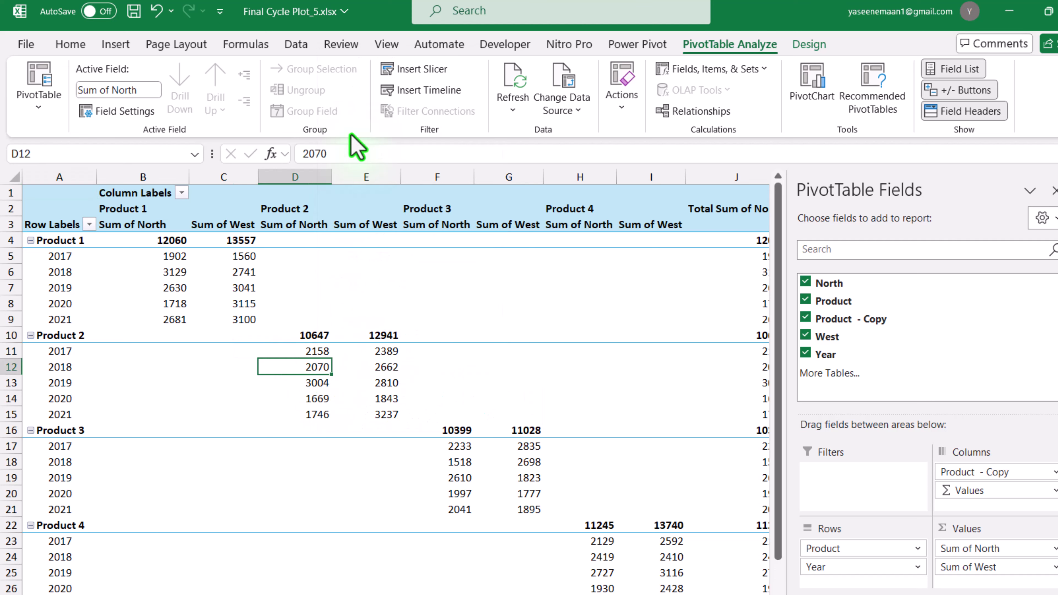
pyautogui.click(164, 92)
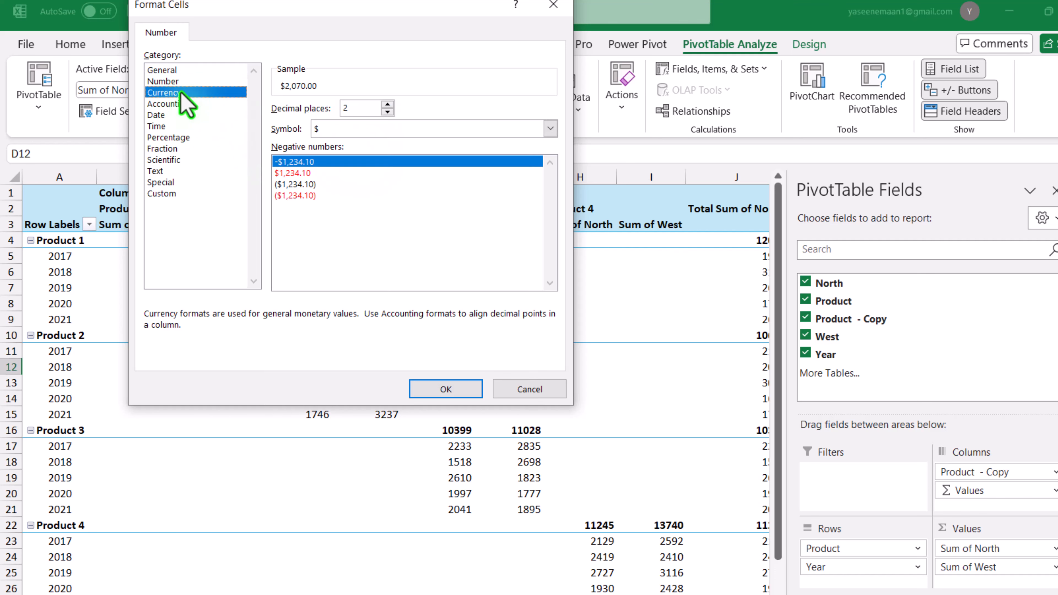
pyautogui.click(388, 112)
pyautogui.click(388, 111)
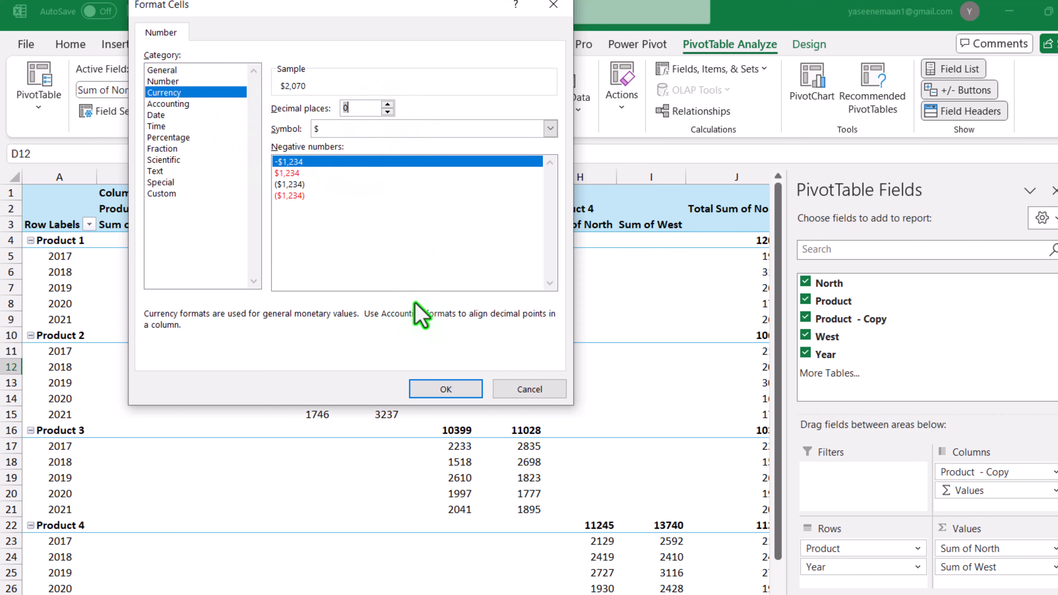
pyautogui.click(444, 392)
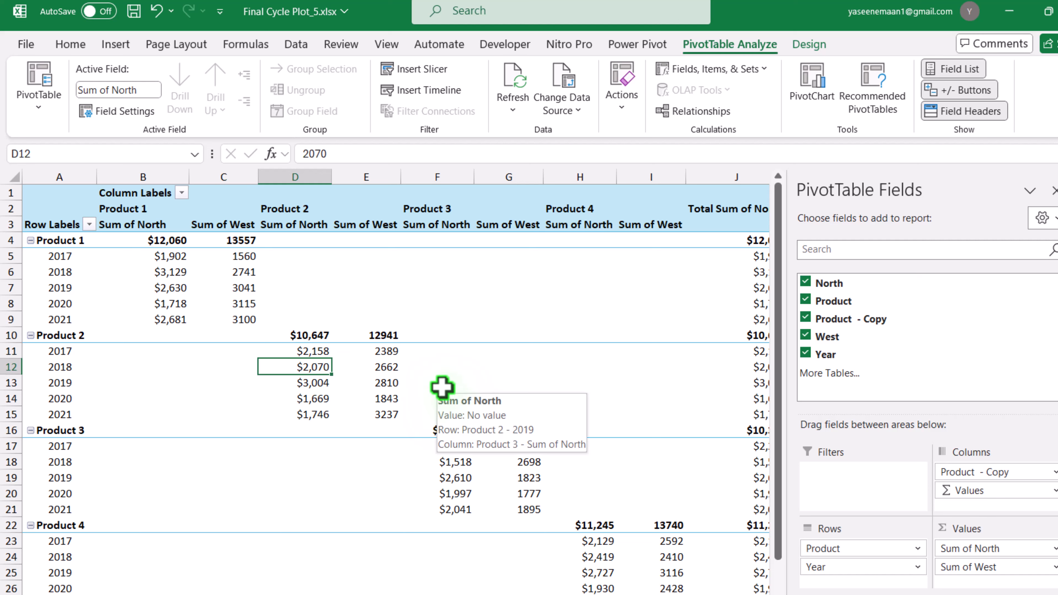
# Format the Sum of West values as Currency with 0 decimal places.
pyautogui.rightClick(380, 362)
pyautogui.click(417, 114)
pyautogui.click(243, 94)
pyautogui.doubleClick(460, 112)
pyautogui.click(523, 387)
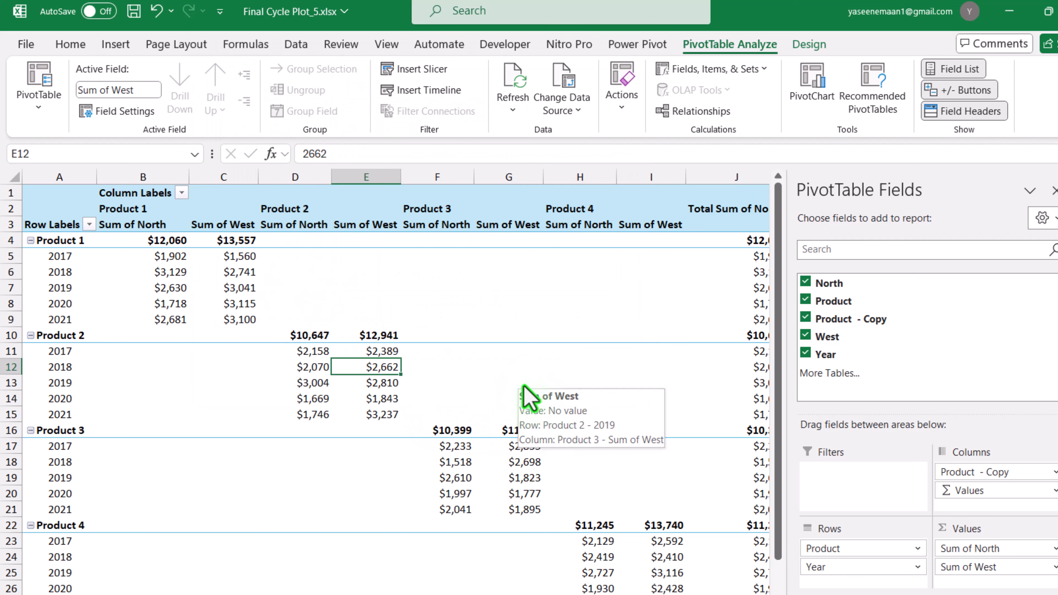
# Insert a Line PivotChart based on the PivotTable.
pyautogui.click(808, 92)
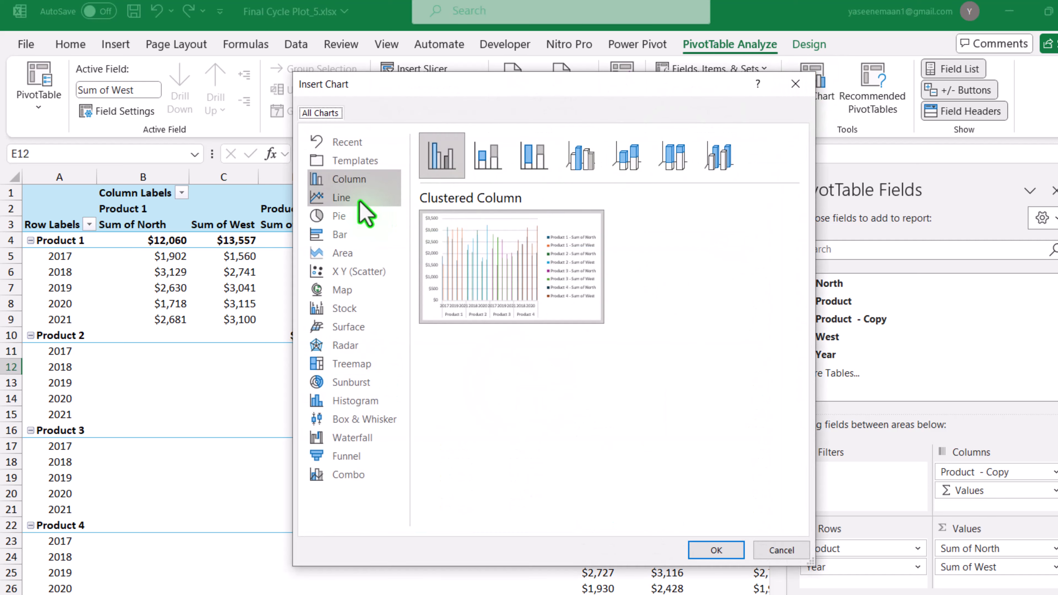
pyautogui.click(359, 201)
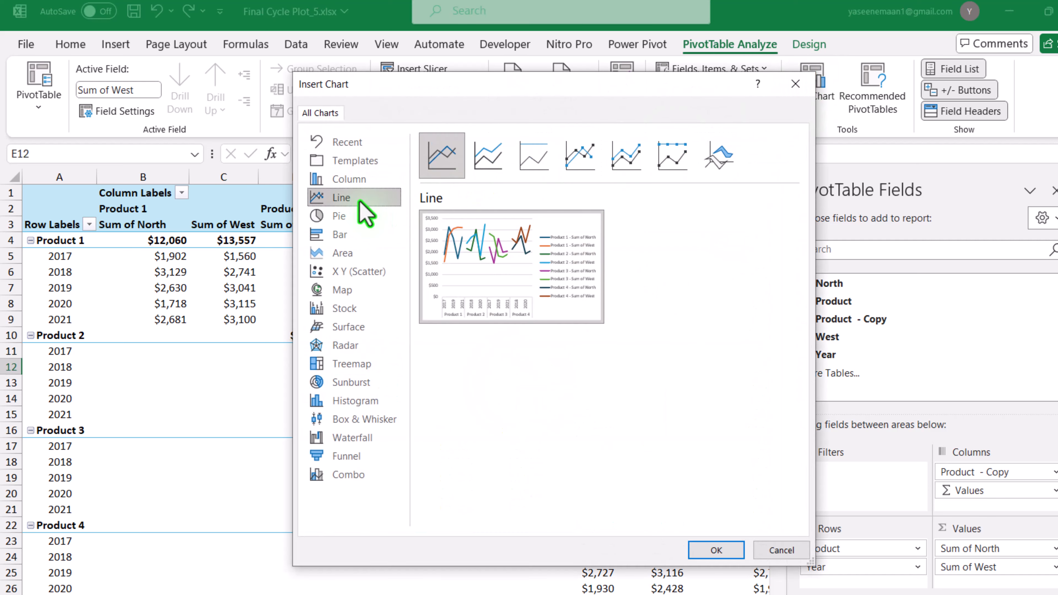
pyautogui.click(713, 551)
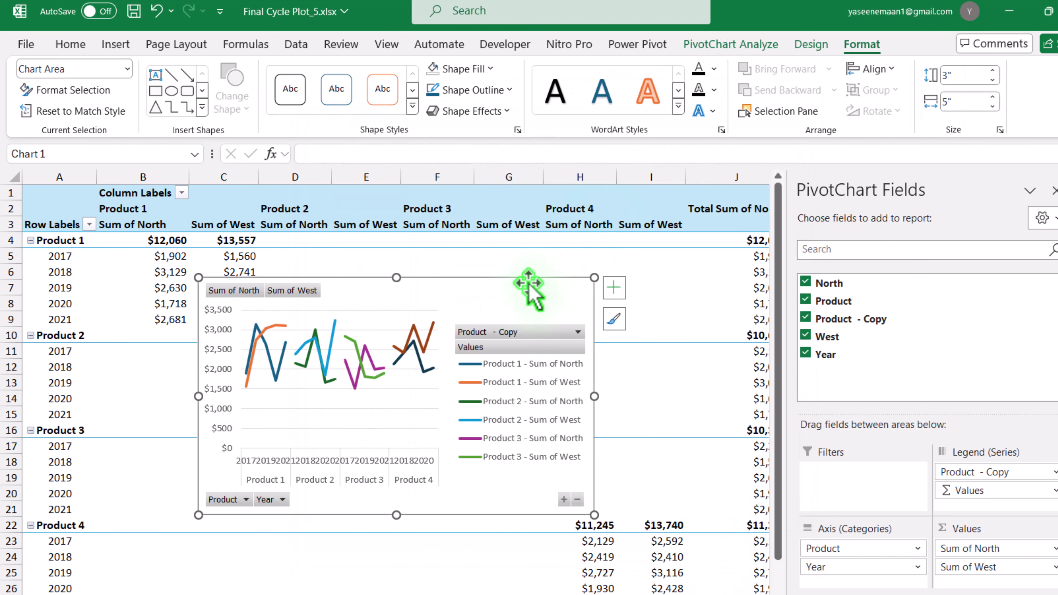
# Move the PivotChart to a new worksheet and enlarge it to about 8.63" wide by 4.87" high, starting near cell B2.
pyautogui.hotkey('ctrl', 'x')
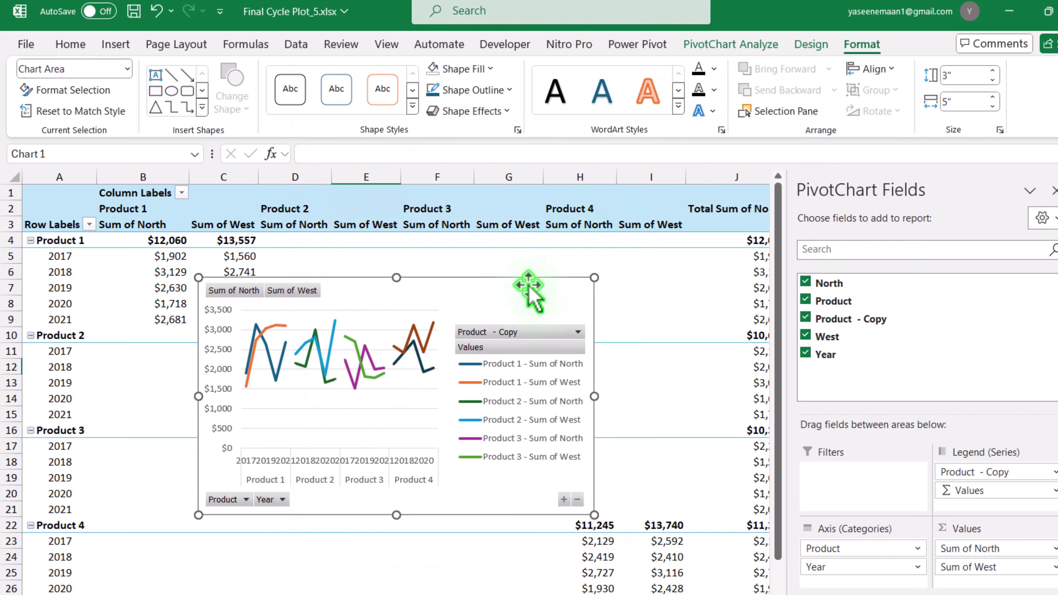
pyautogui.hotkey('shift', 'F11')
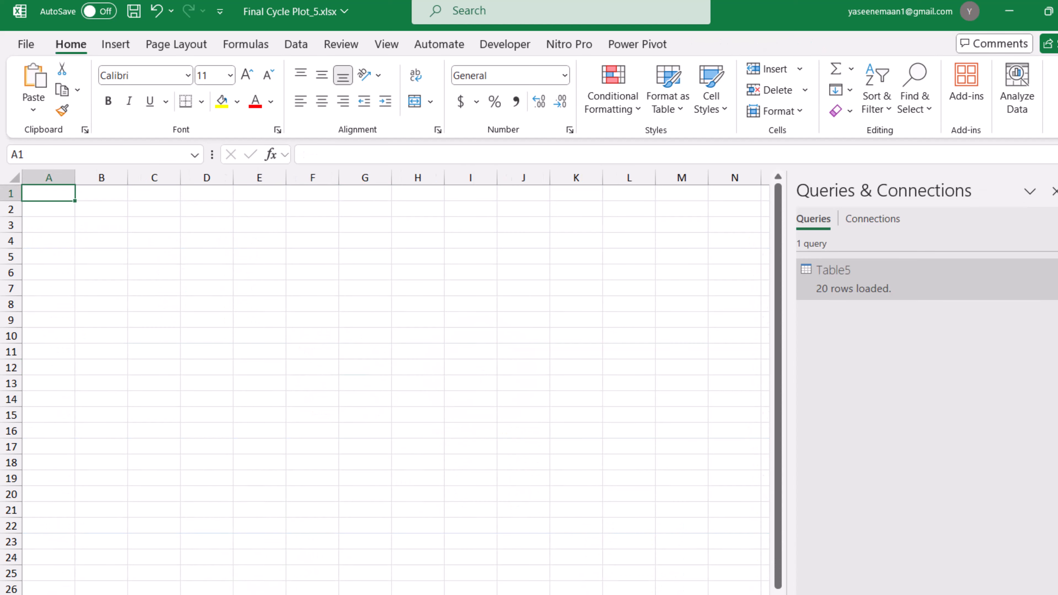
pyautogui.hotkey('ctrl', 'v')
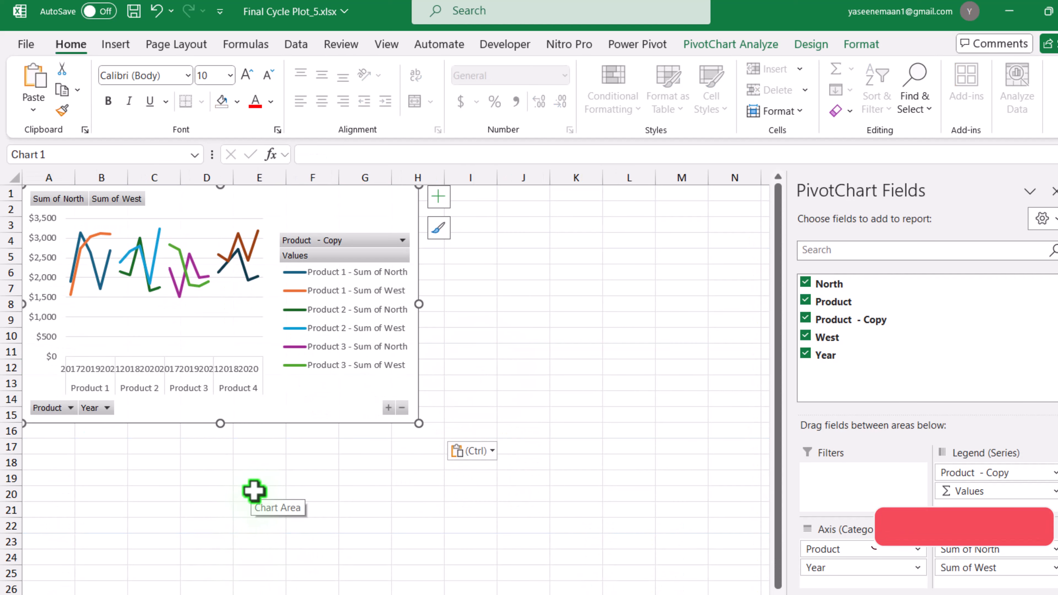
pyautogui.moveTo(299, 419); pyautogui.dragTo(330, 436)
pyautogui.moveTo(450, 440); pyautogui.dragTo(737, 587)
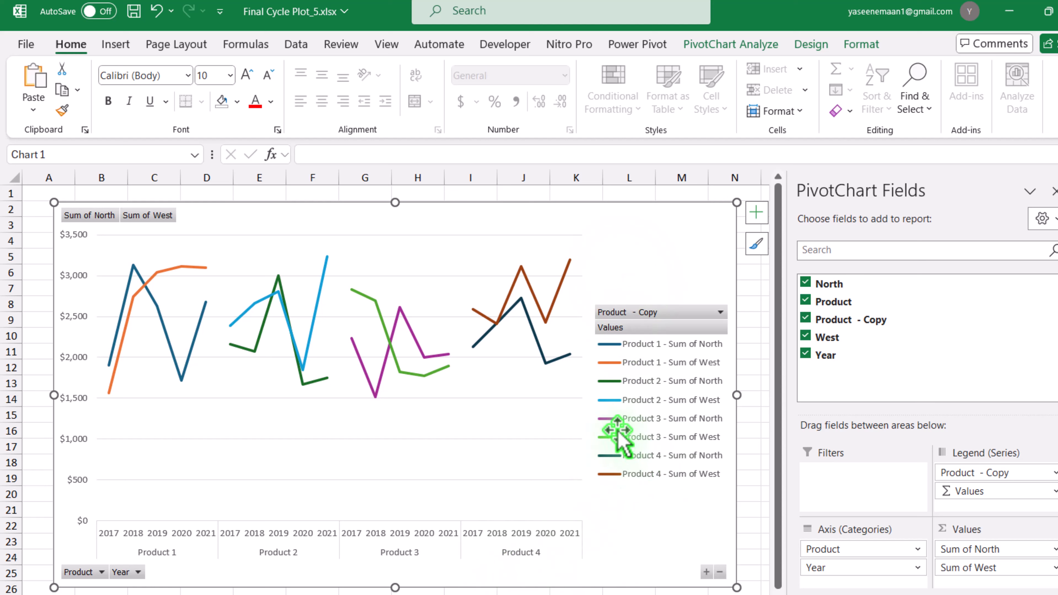
# Delete the chart legend and hide all field buttons on the chart.
pyautogui.click(642, 416)
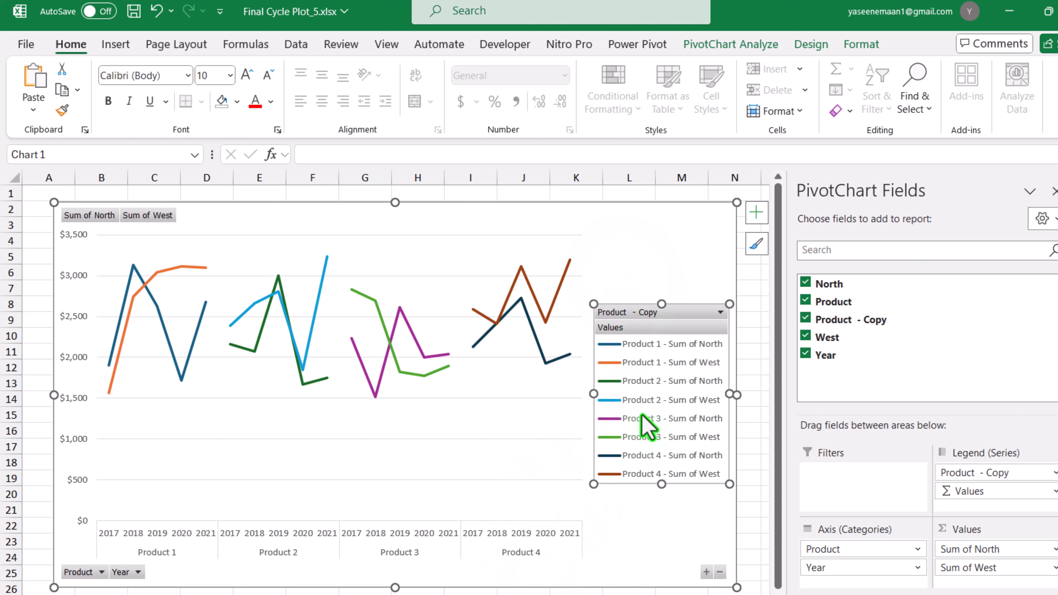
pyautogui.press('Delete')
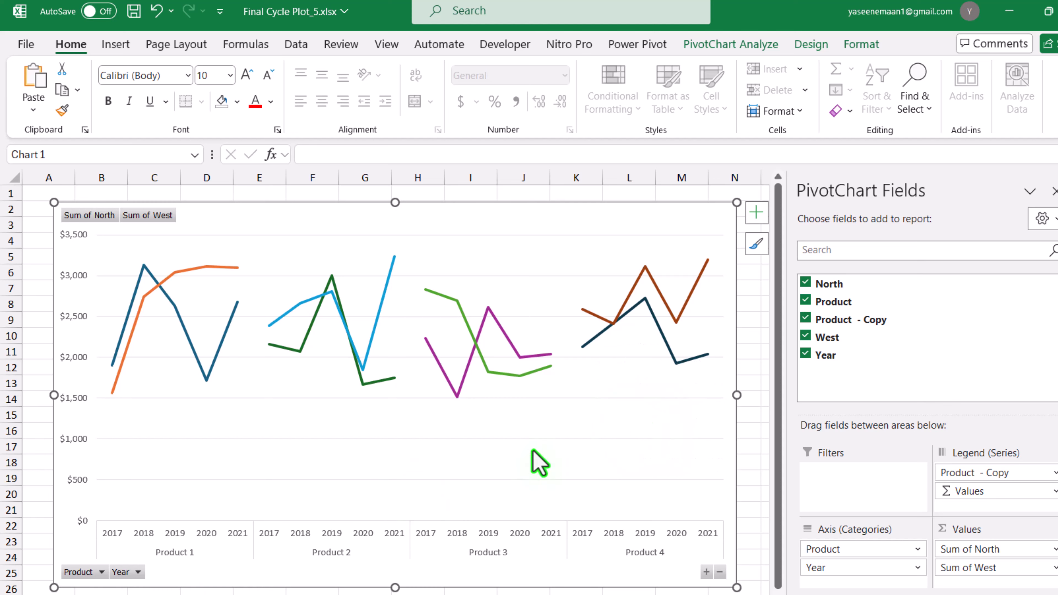
pyautogui.rightClick(120, 576)
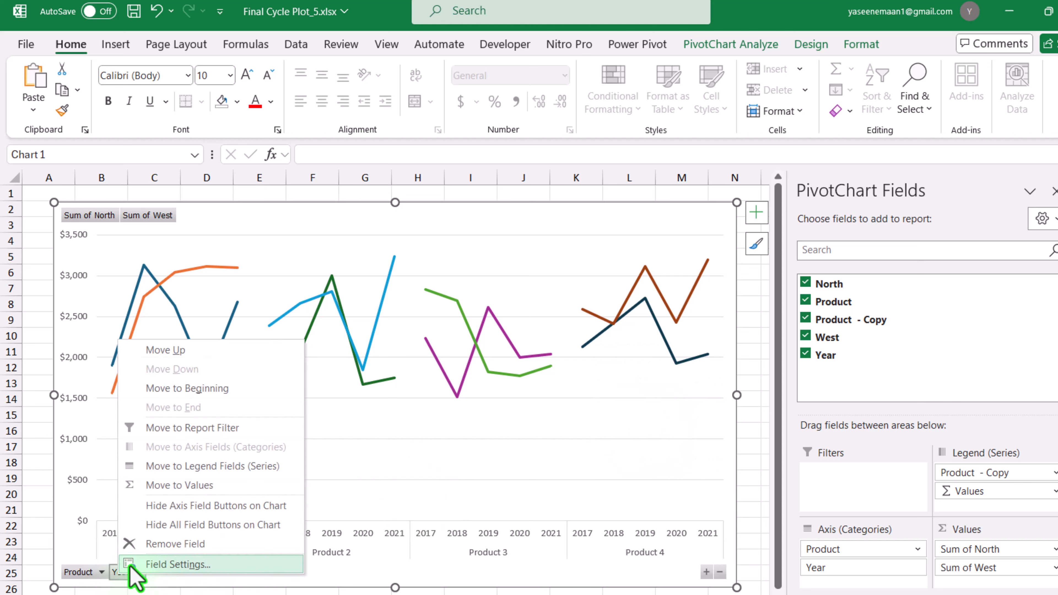
pyautogui.click(153, 526)
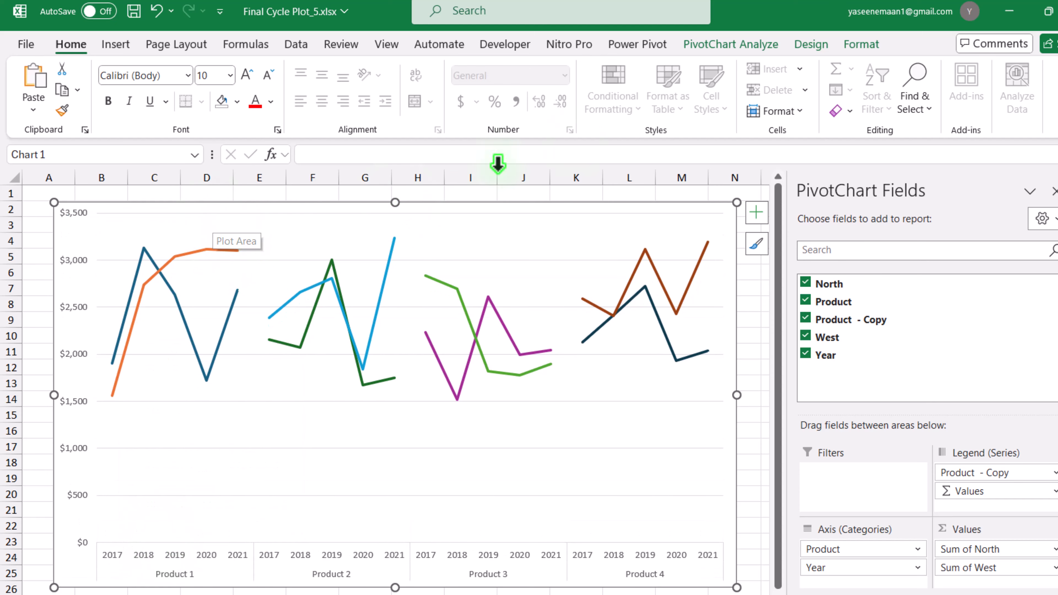
# Format the Product 1 - Sum of North series as a smoothed line with a standard red outline.
pyautogui.click(862, 45)
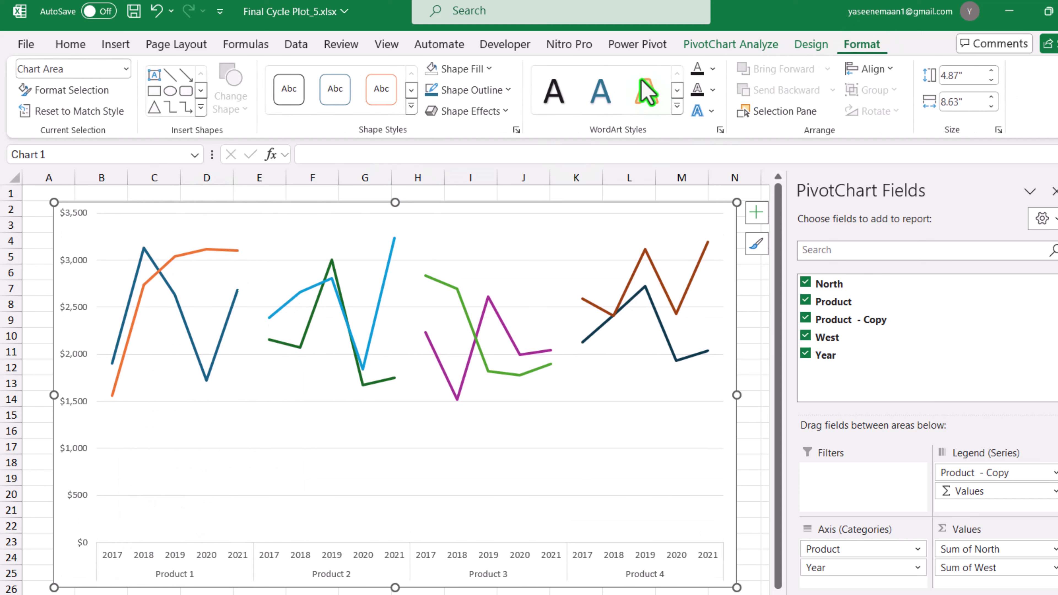
pyautogui.click(126, 76)
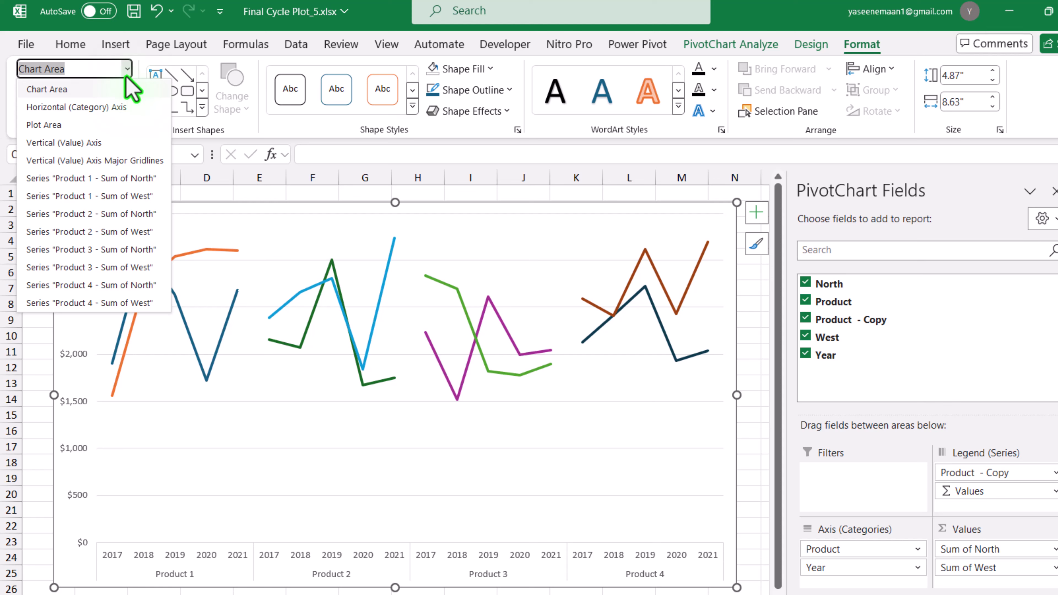
pyautogui.click(129, 92)
pyautogui.click(126, 70)
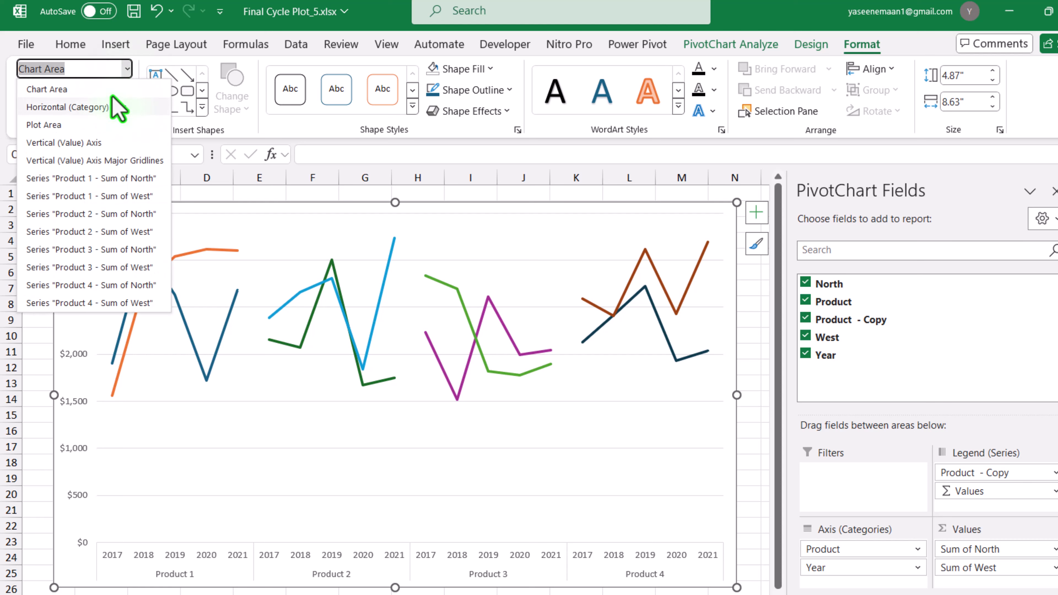
pyautogui.click(97, 179)
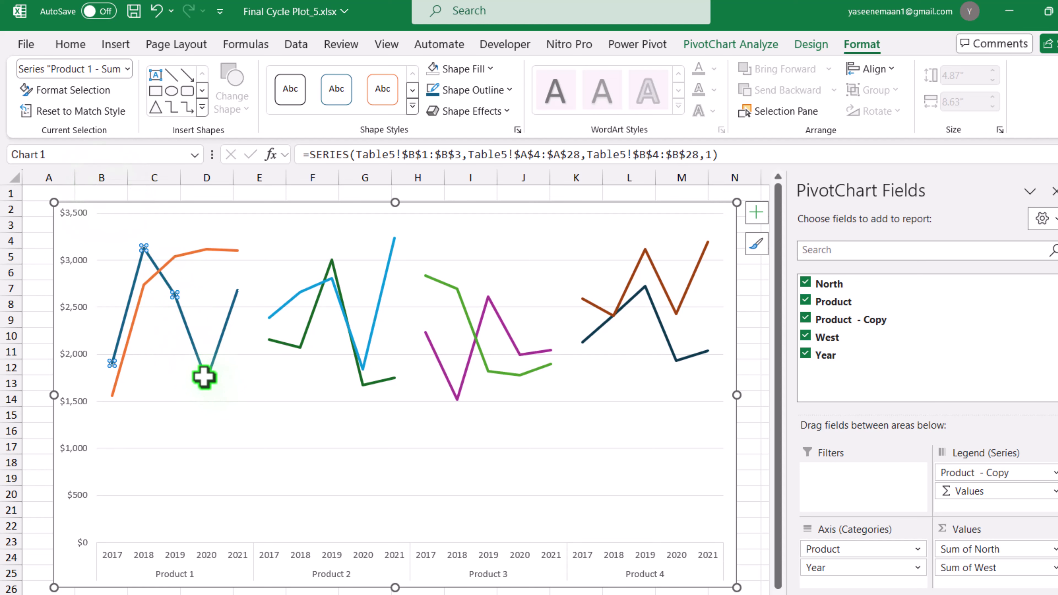
pyautogui.rightClick(203, 377)
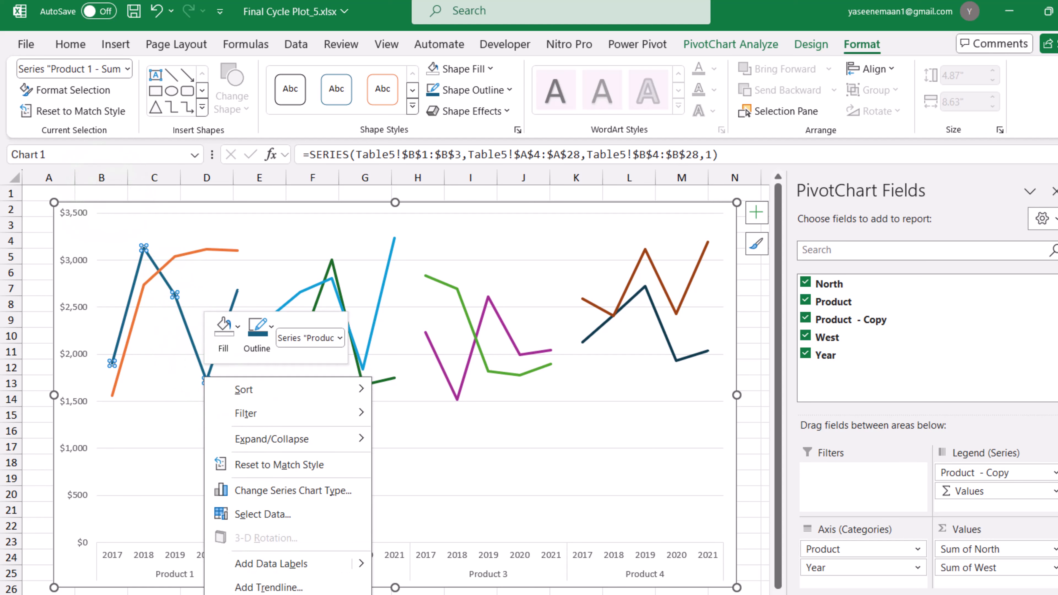
pyautogui.click(273, 594)
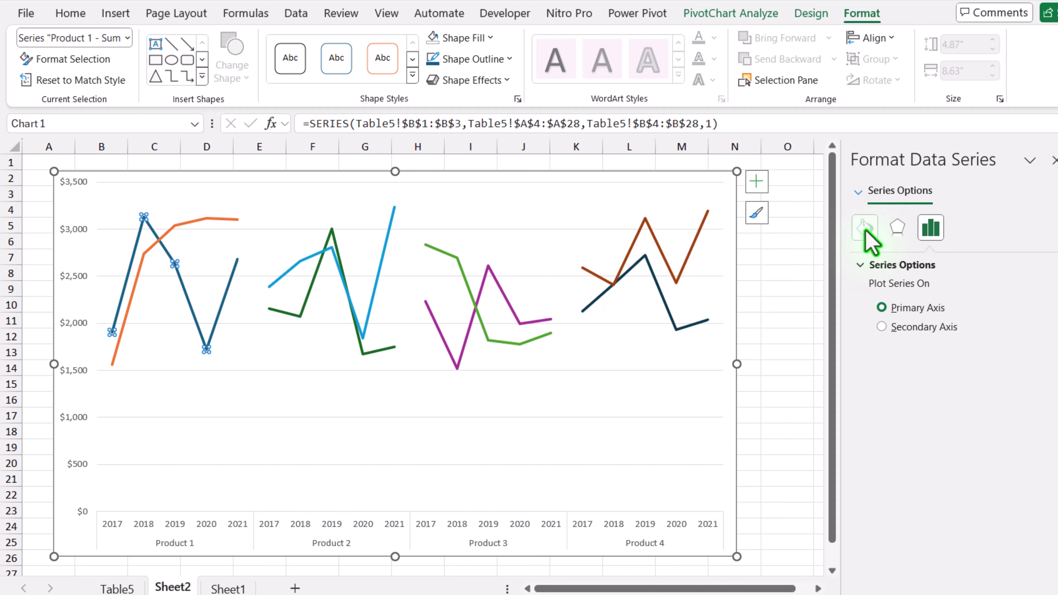
pyautogui.click(866, 232)
pyautogui.scroll(-3, 945, 449)
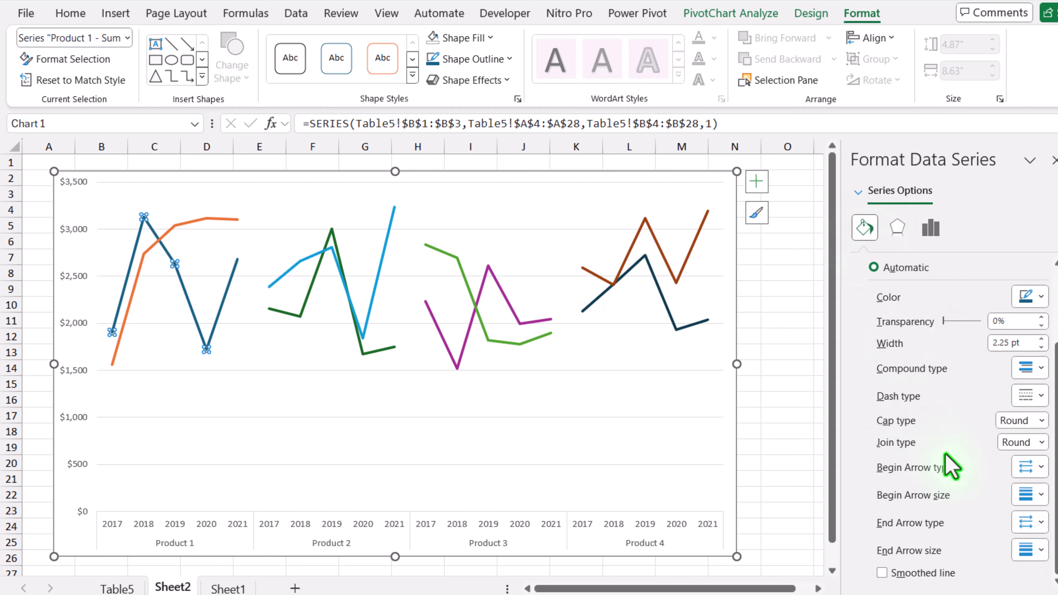
pyautogui.click(883, 574)
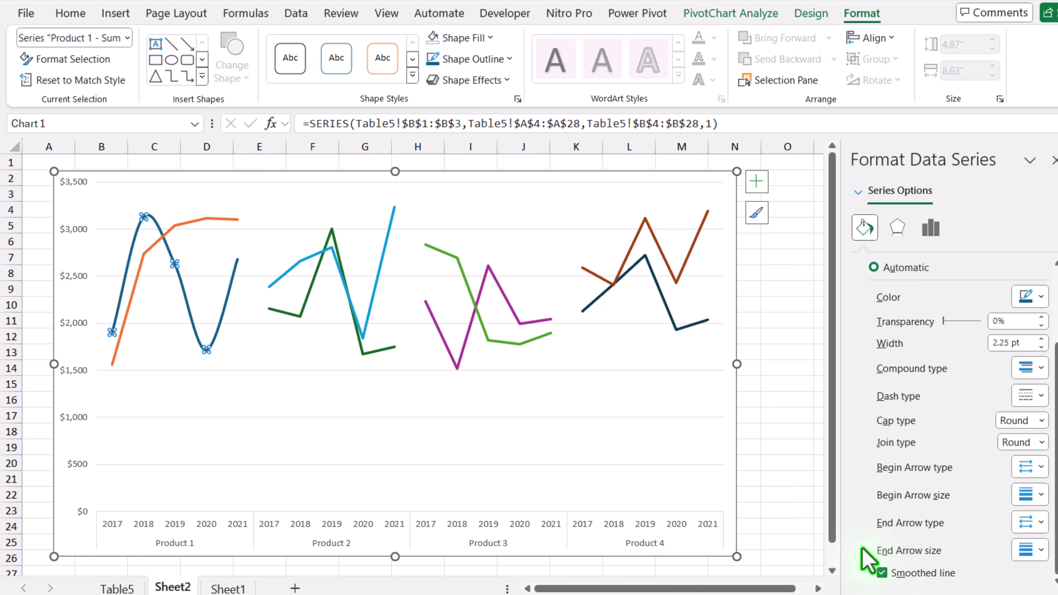
pyautogui.click(499, 61)
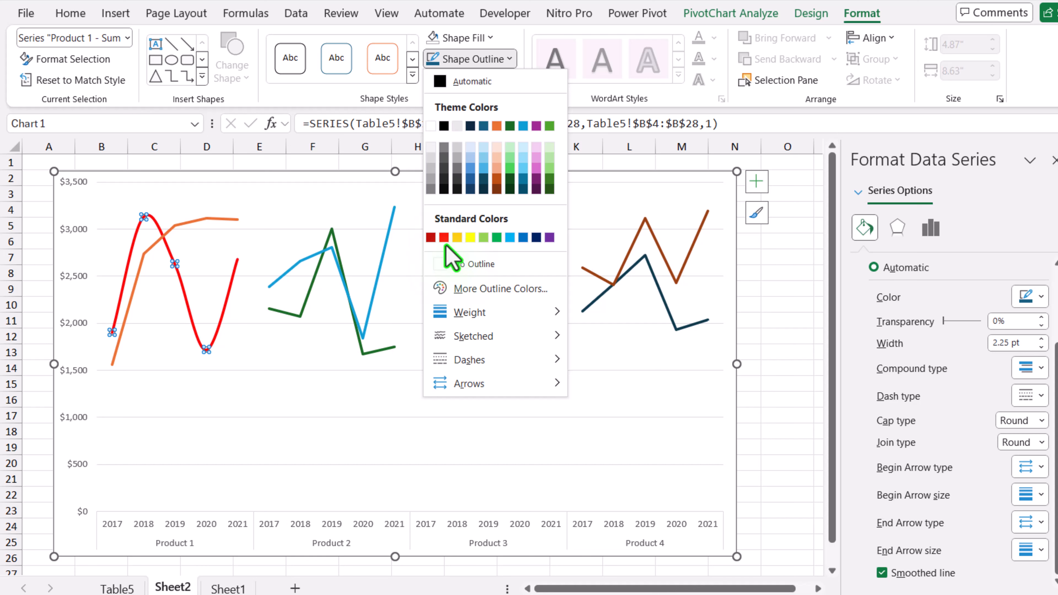
pyautogui.click(445, 237)
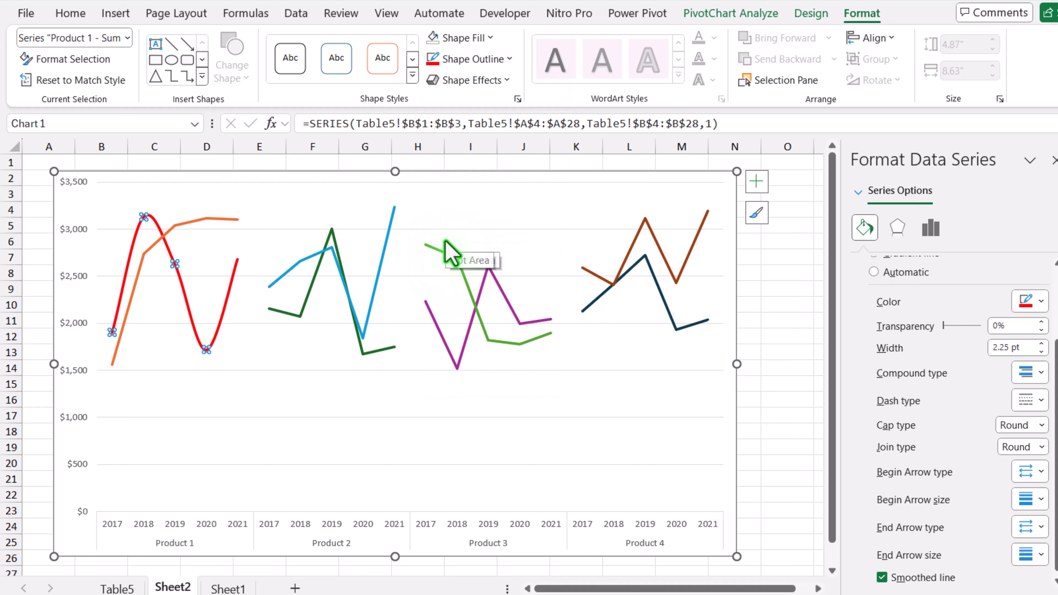
# Give the Product 2 - Sum of North series a red outline and a smoothed line.
pyautogui.click(127, 38)
pyautogui.click(109, 194)
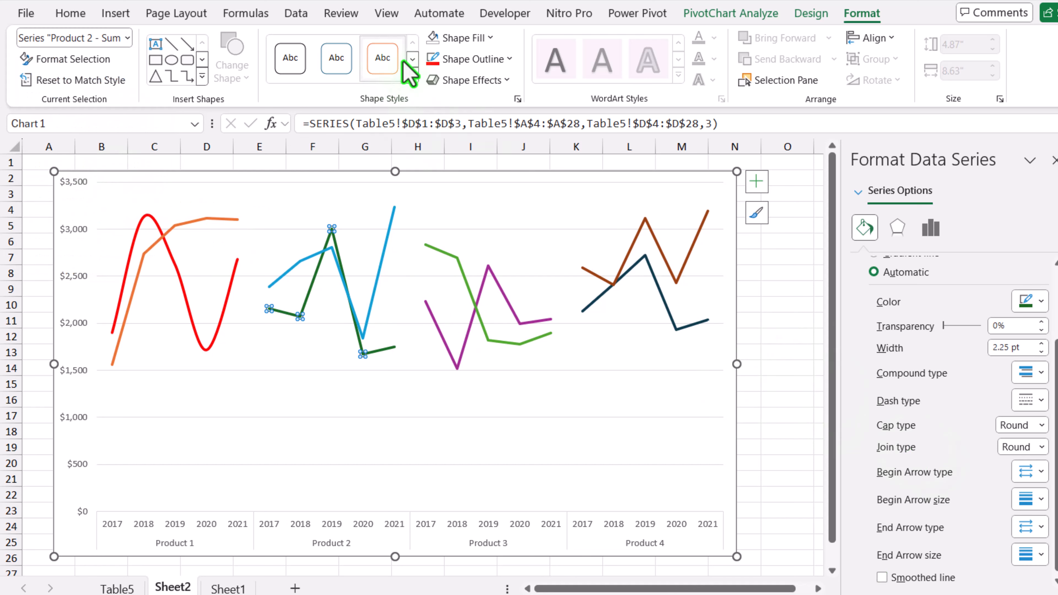
pyautogui.click(434, 58)
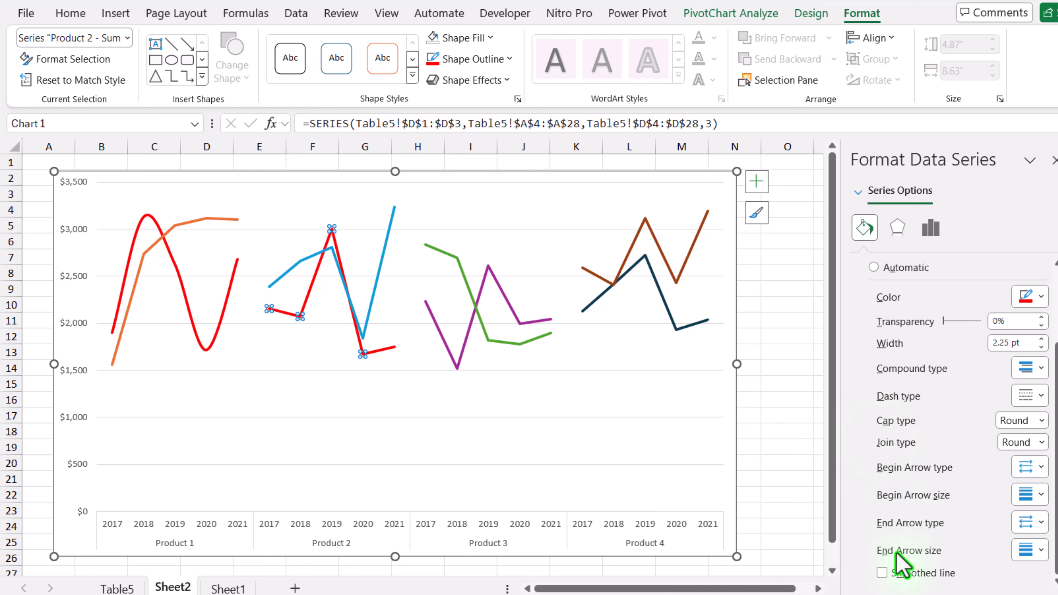
pyautogui.click(882, 573)
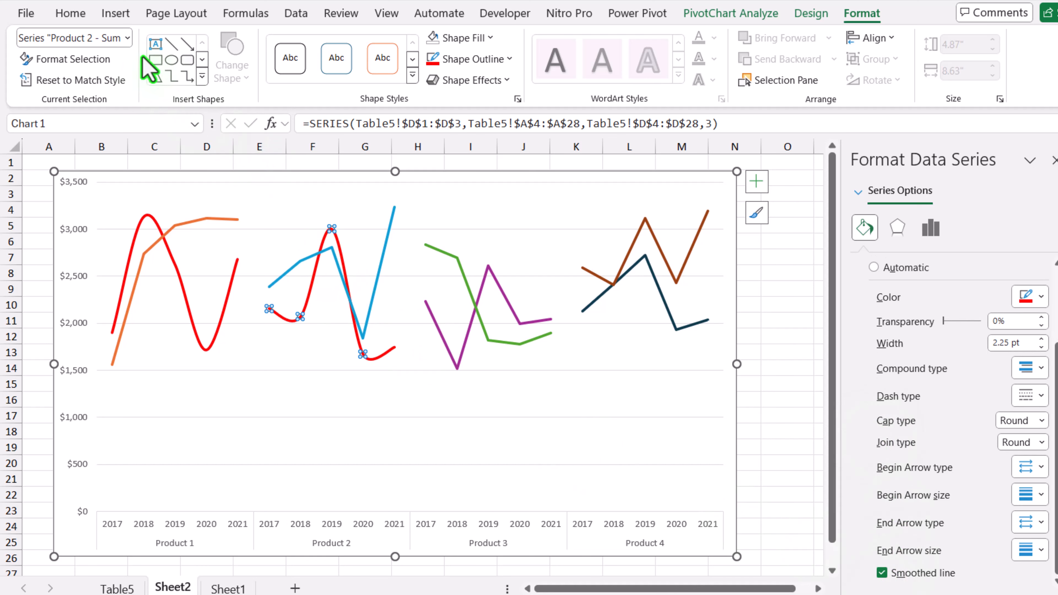
# Give the Product 3 - Sum of North series a red outline and a smoothed line.
pyautogui.click(127, 37)
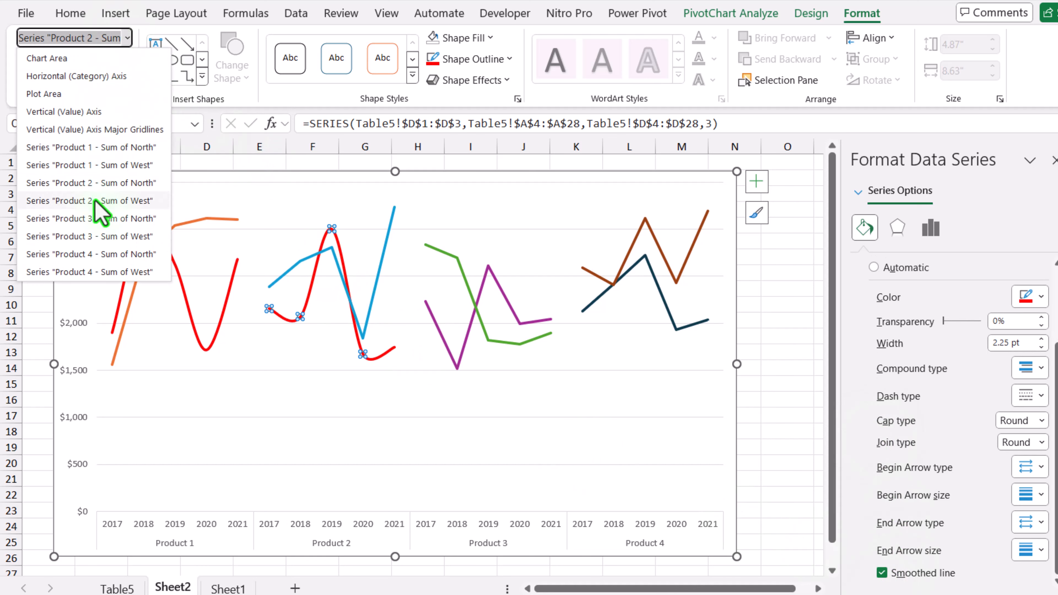
pyautogui.click(105, 221)
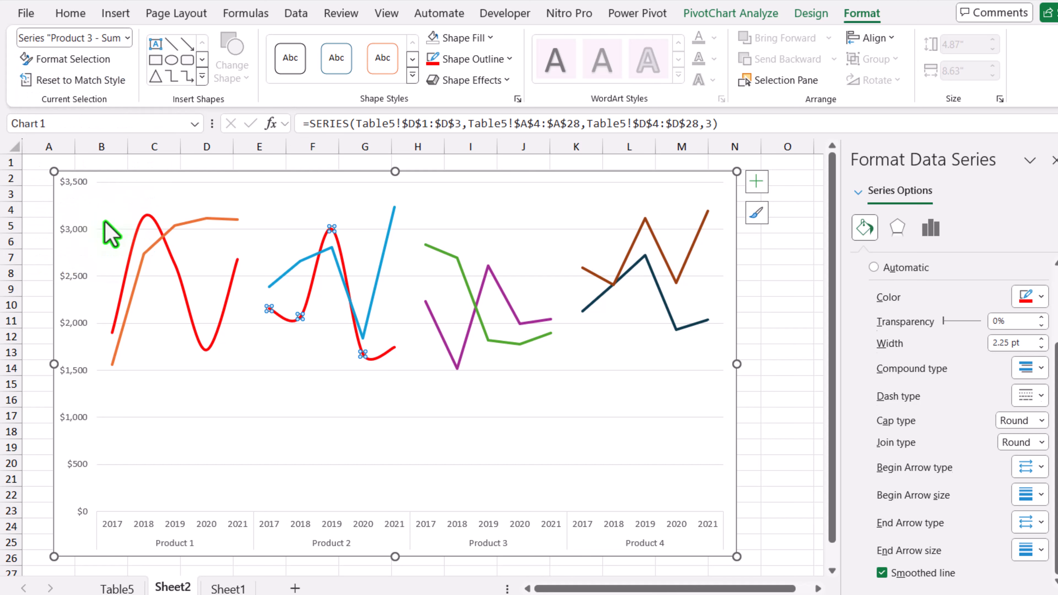
pyautogui.click(883, 580)
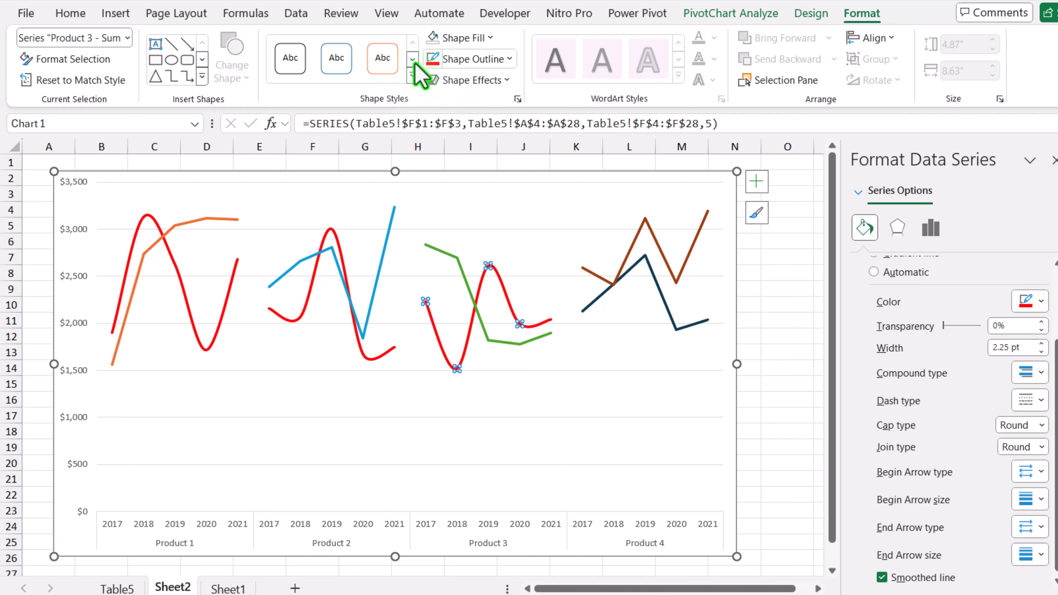
# Smooth the Product 4 - Sum of North line and set its outline to red.
pyautogui.click(126, 37)
pyautogui.click(130, 256)
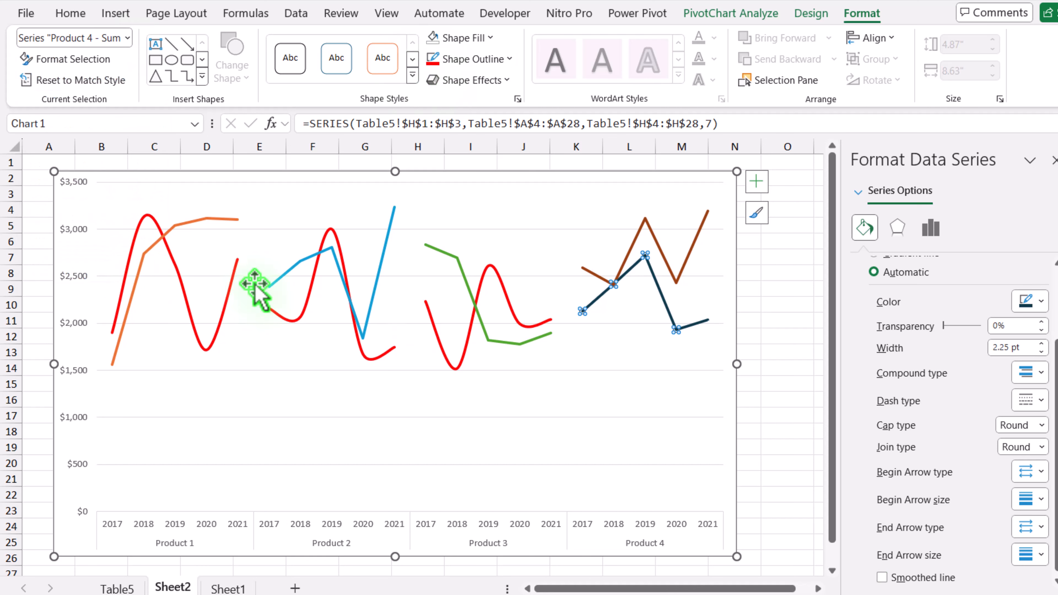
pyautogui.click(910, 582)
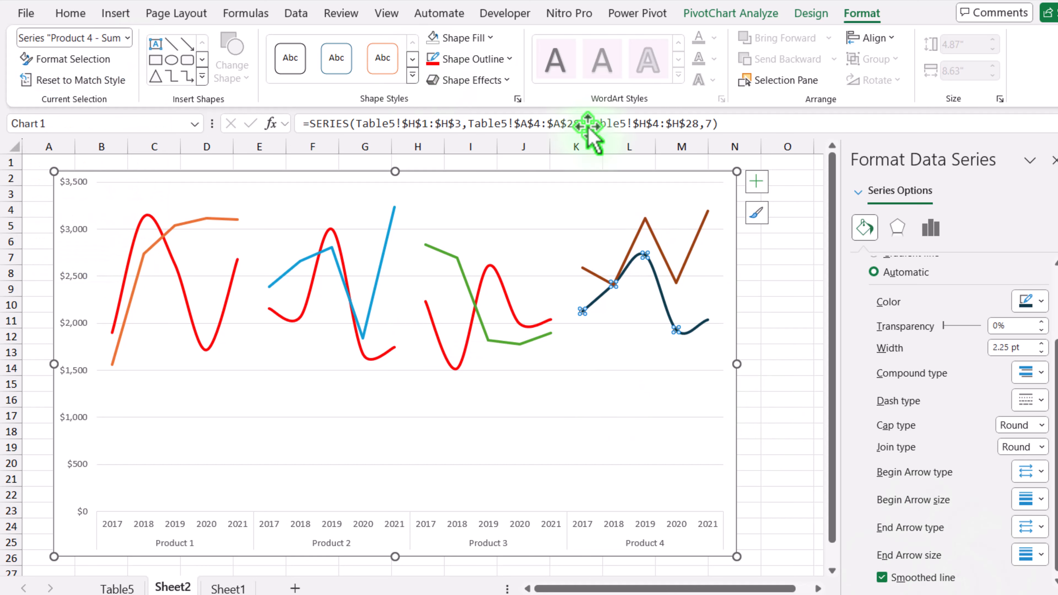
pyautogui.click(432, 67)
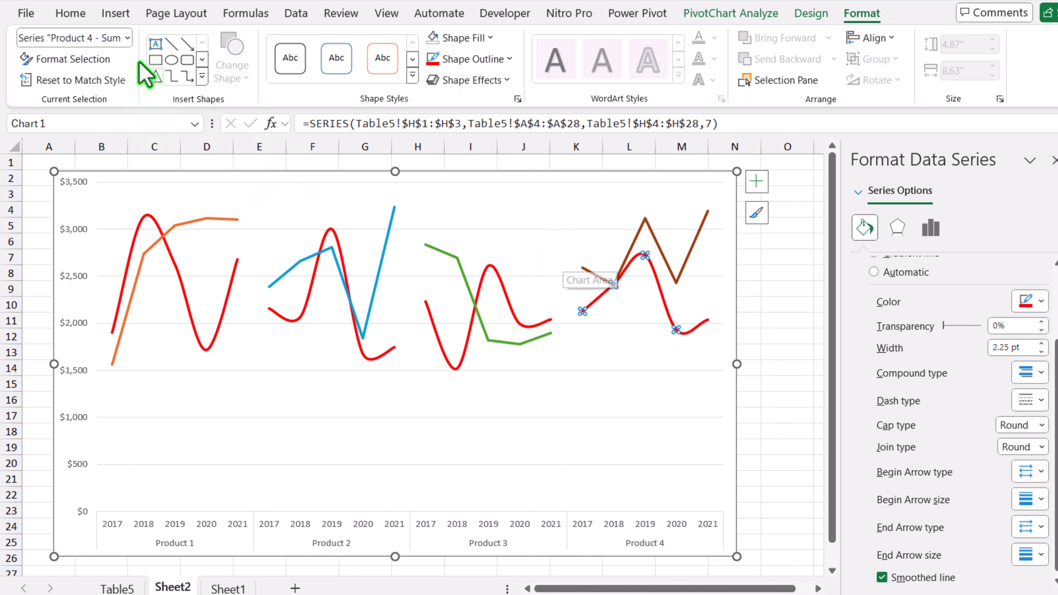
# Set the Product 1 - Sum of West series outline to the dark green theme color and smooth its line.
pyautogui.click(127, 39)
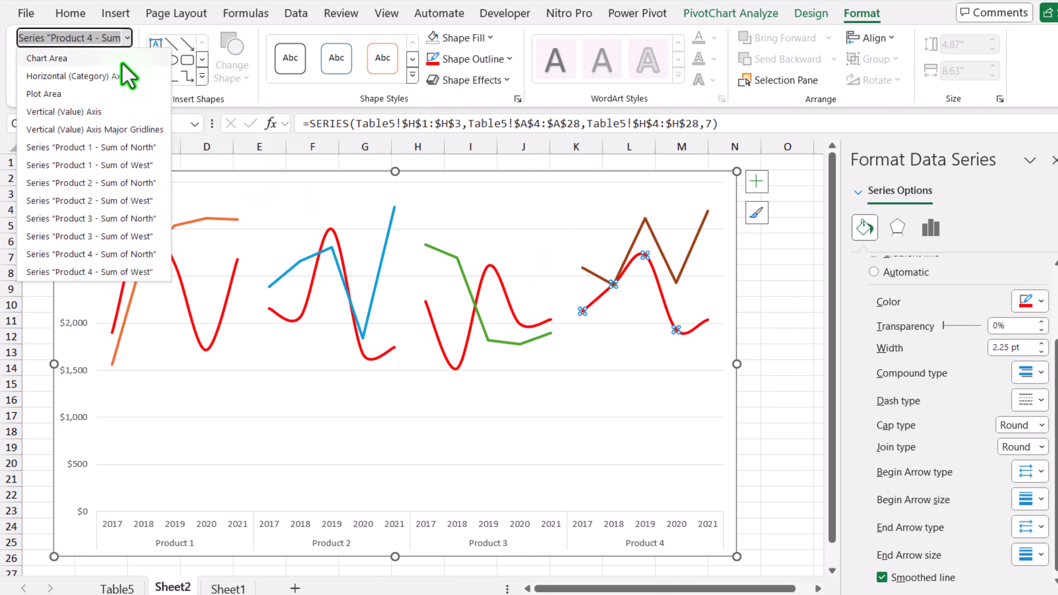
pyautogui.click(113, 164)
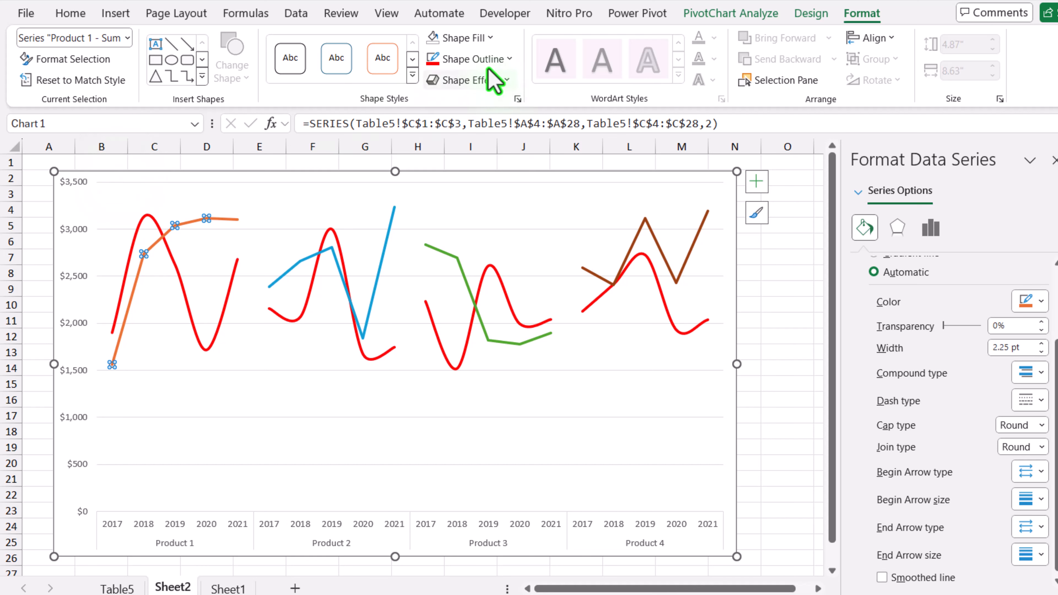
pyautogui.click(512, 59)
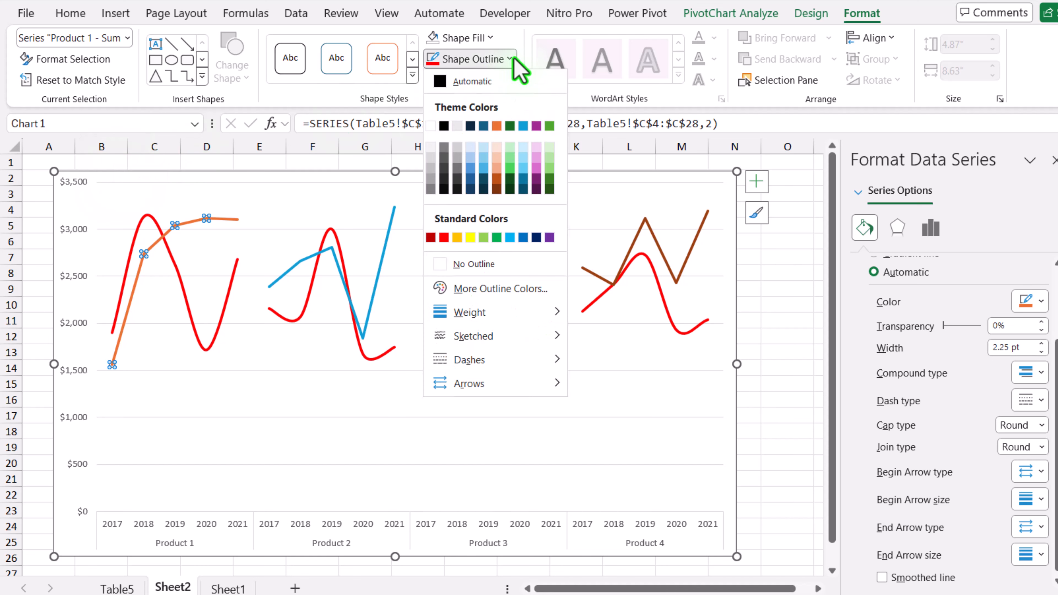
pyautogui.click(510, 125)
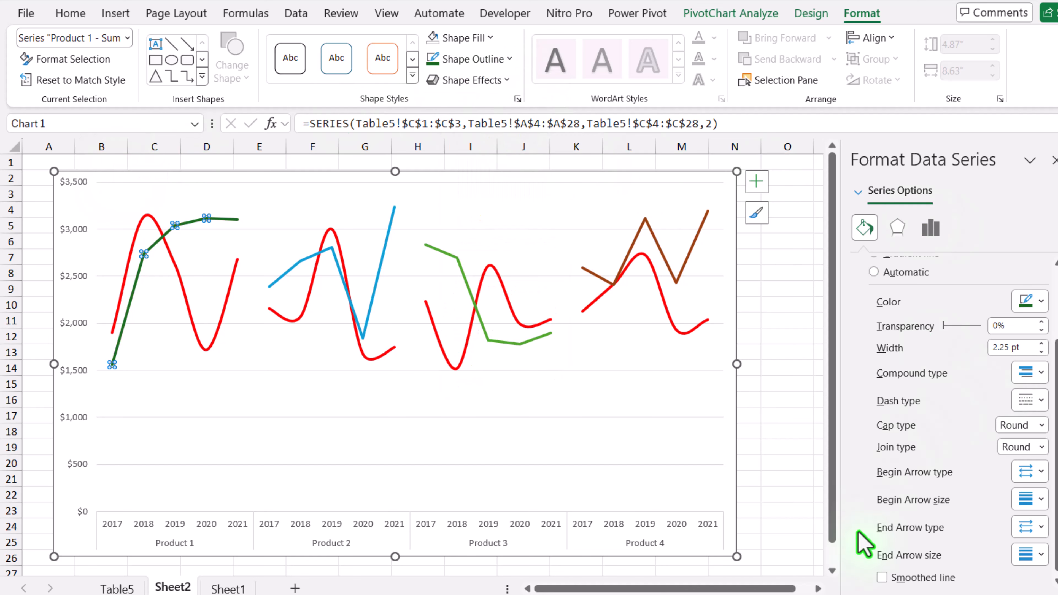
pyautogui.click(883, 577)
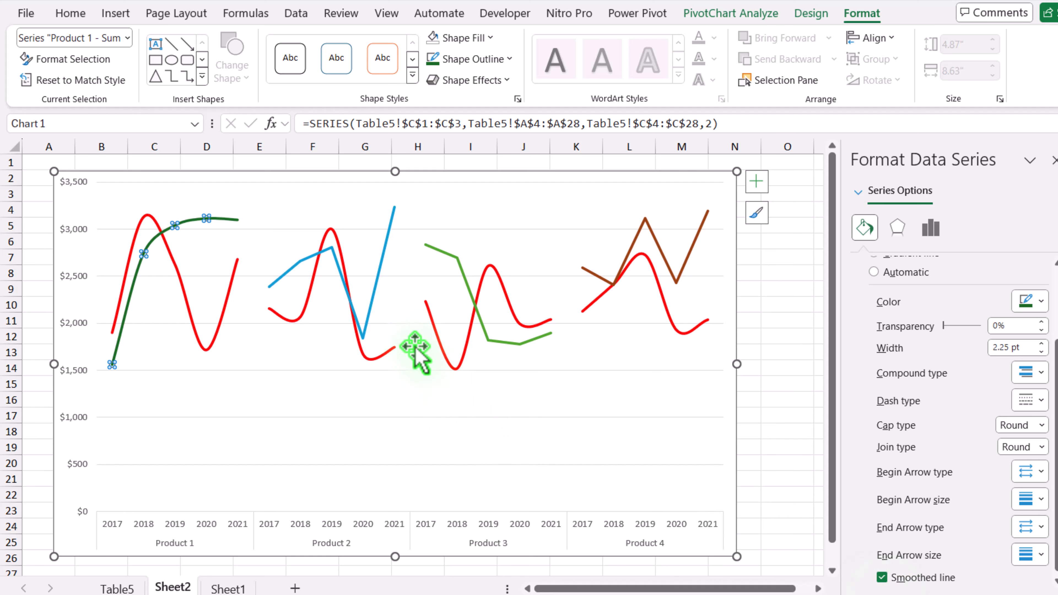
# Apply the same dark green outline and line smoothing to the Product 2 - Sum of West series.
pyautogui.click(287, 270)
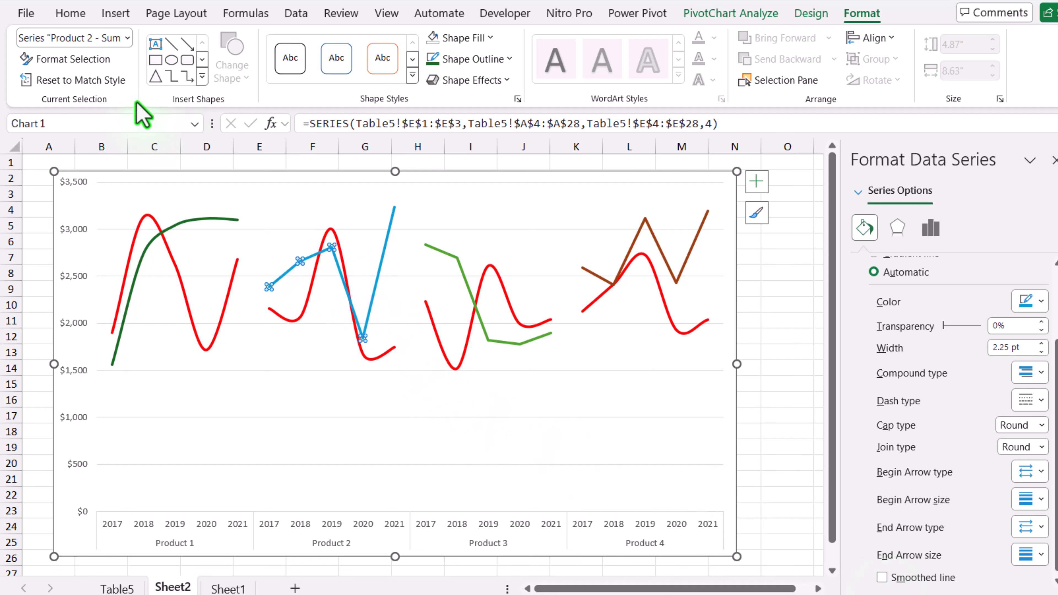
pyautogui.click(433, 59)
pyautogui.click(882, 578)
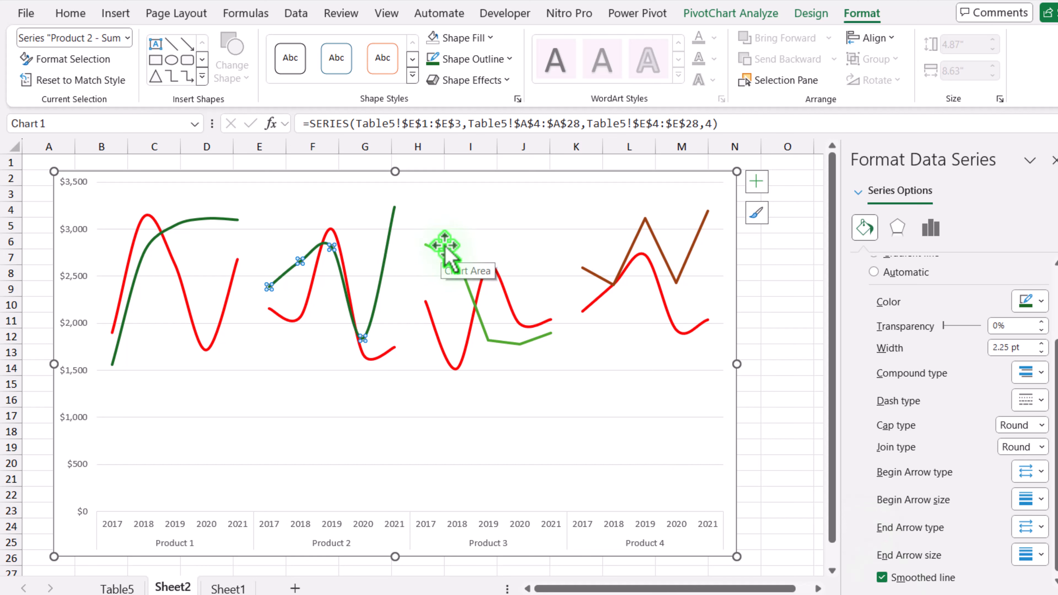
# Smooth the Product 3 - Sum of West line and apply the dark green outline to it.
pyautogui.click(444, 252)
pyautogui.click(883, 577)
pyautogui.click(433, 59)
# Apply the dark green outline to the Product 4 - Sum of West series and smooth its line.
pyautogui.click(632, 246)
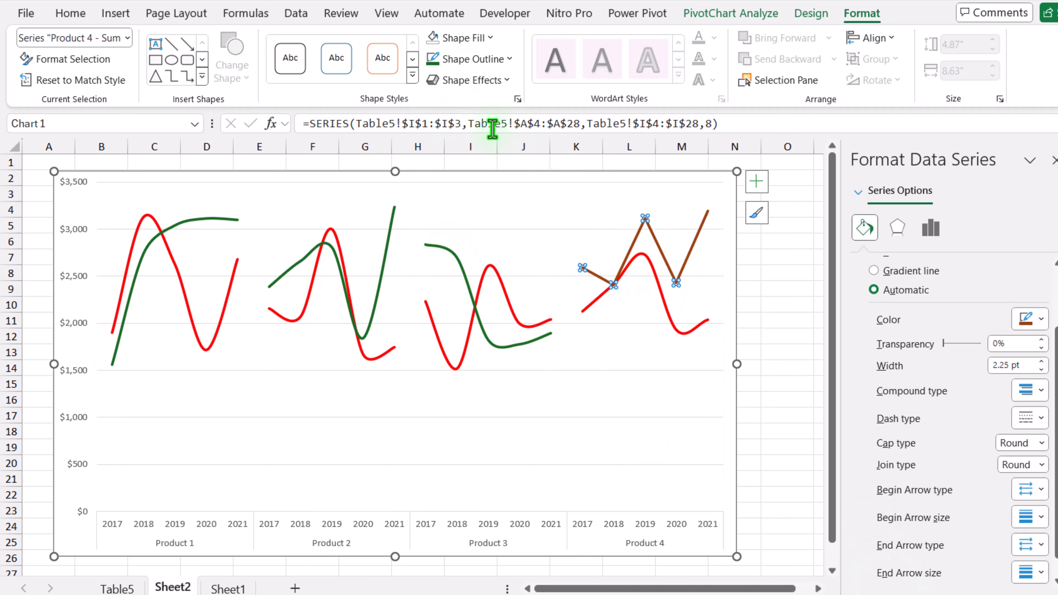
pyautogui.click(433, 59)
pyautogui.scroll(-1, 881, 559)
pyautogui.click(883, 573)
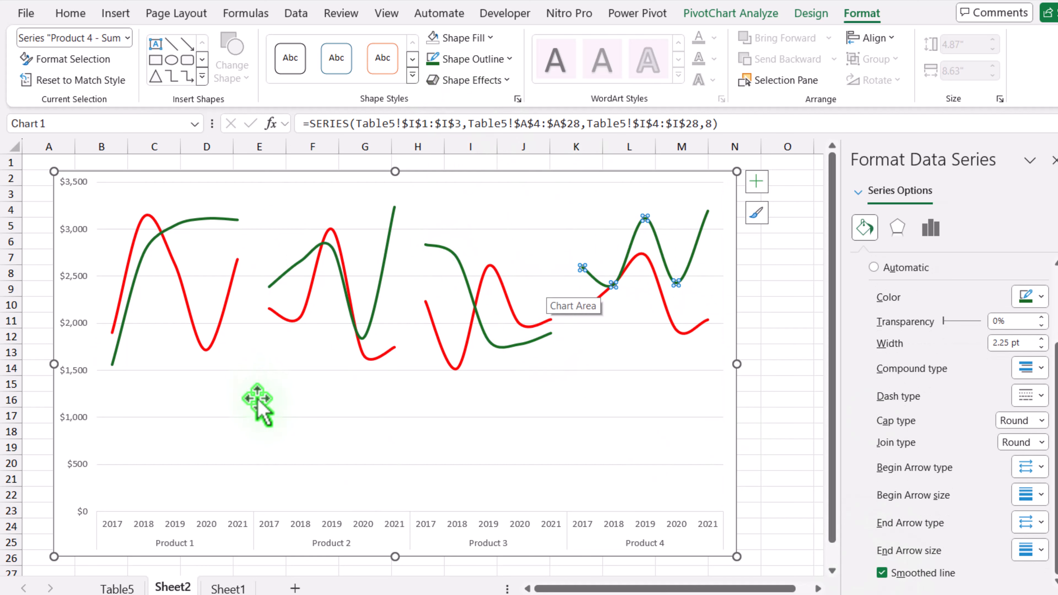
# Add primary major vertical gridlines to the chart.
pyautogui.click(554, 171)
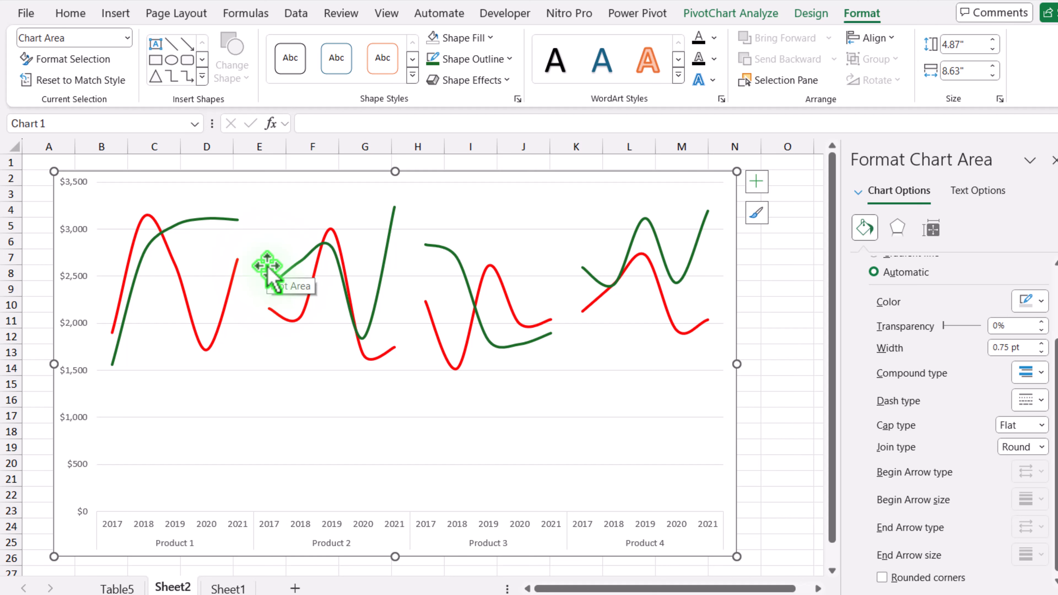
pyautogui.click(756, 184)
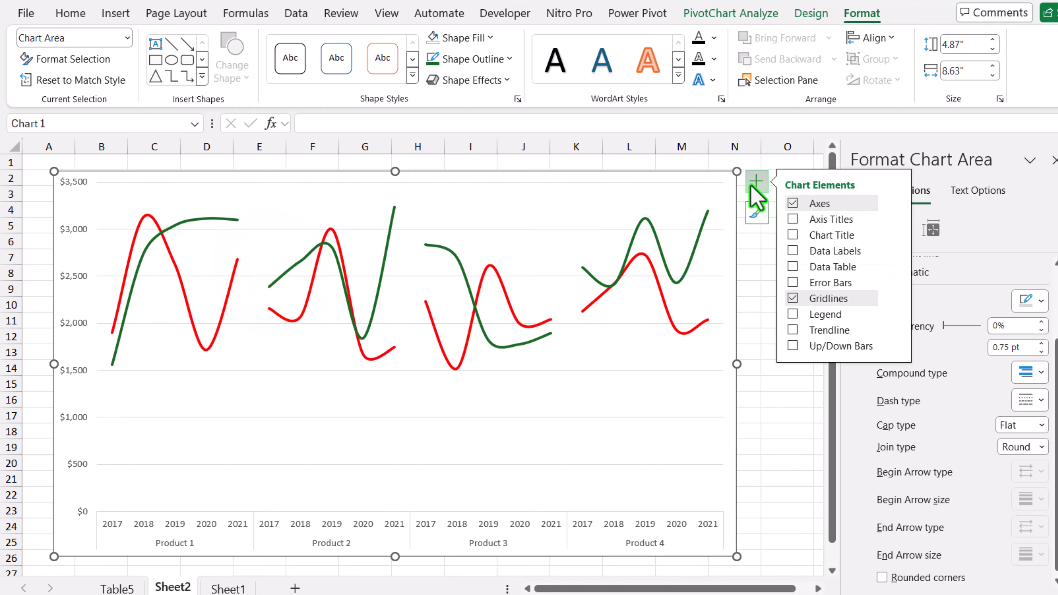
pyautogui.click(898, 298)
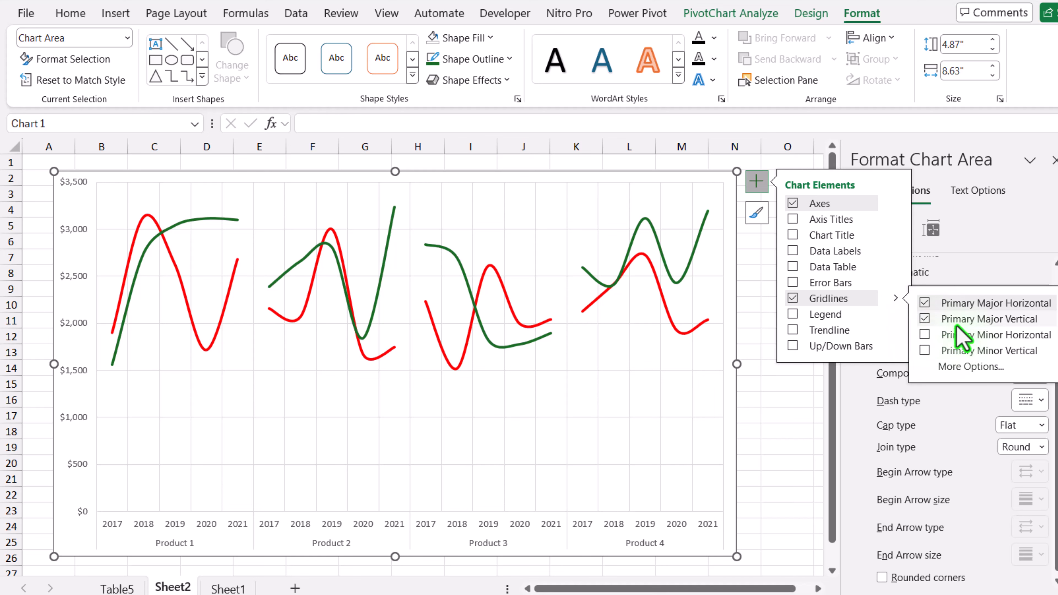
pyautogui.click(758, 186)
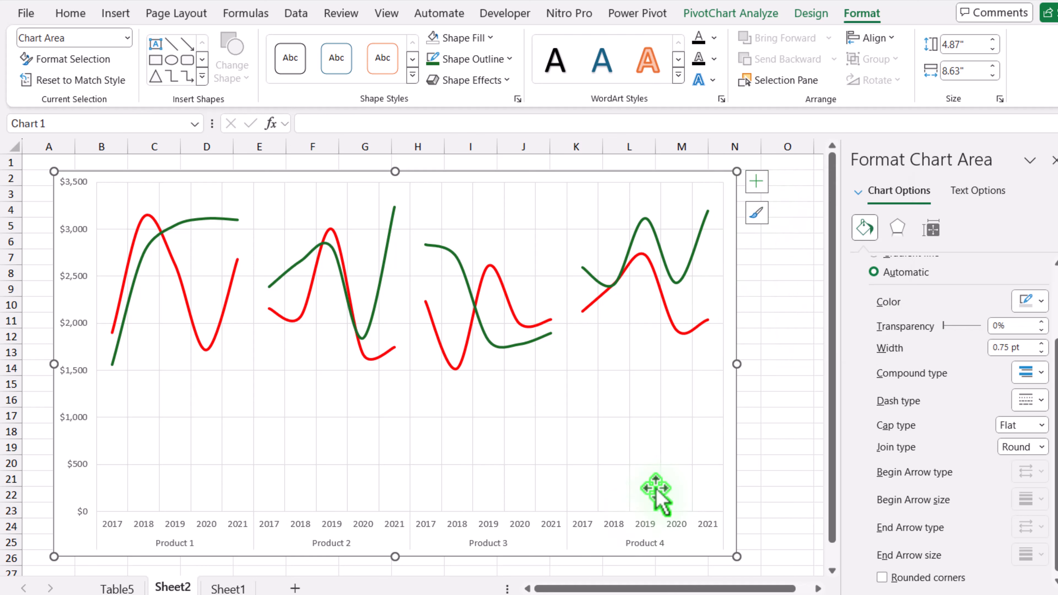
# Set the interval between tick marks on the horizontal category axis to 5.
pyautogui.click(523, 526)
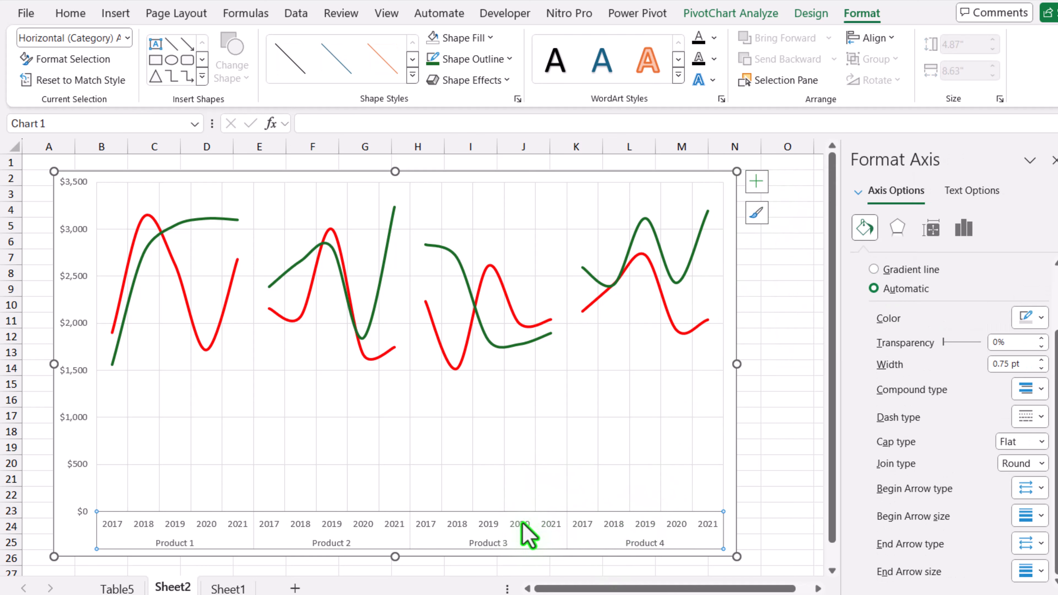
pyautogui.rightClick(523, 526)
pyautogui.click(562, 509)
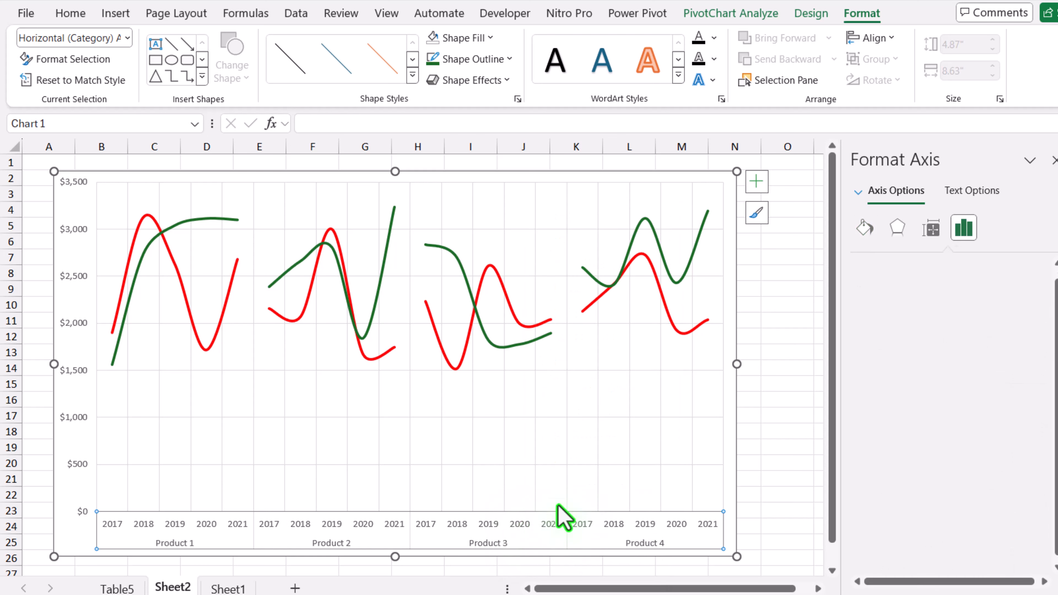
pyautogui.scroll(-1, 957, 351)
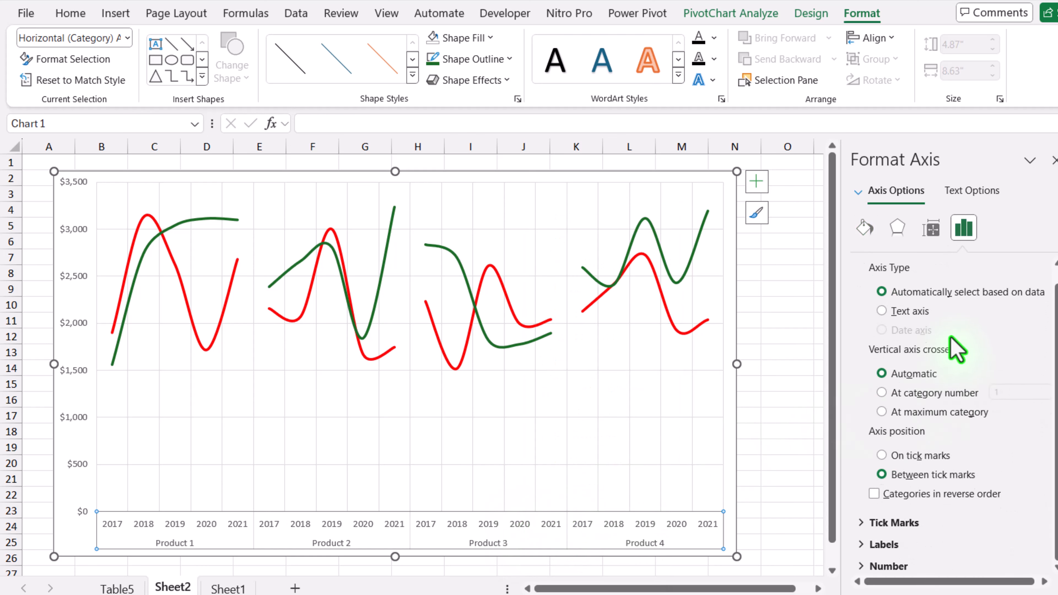
pyautogui.click(860, 524)
pyautogui.click(1010, 544)
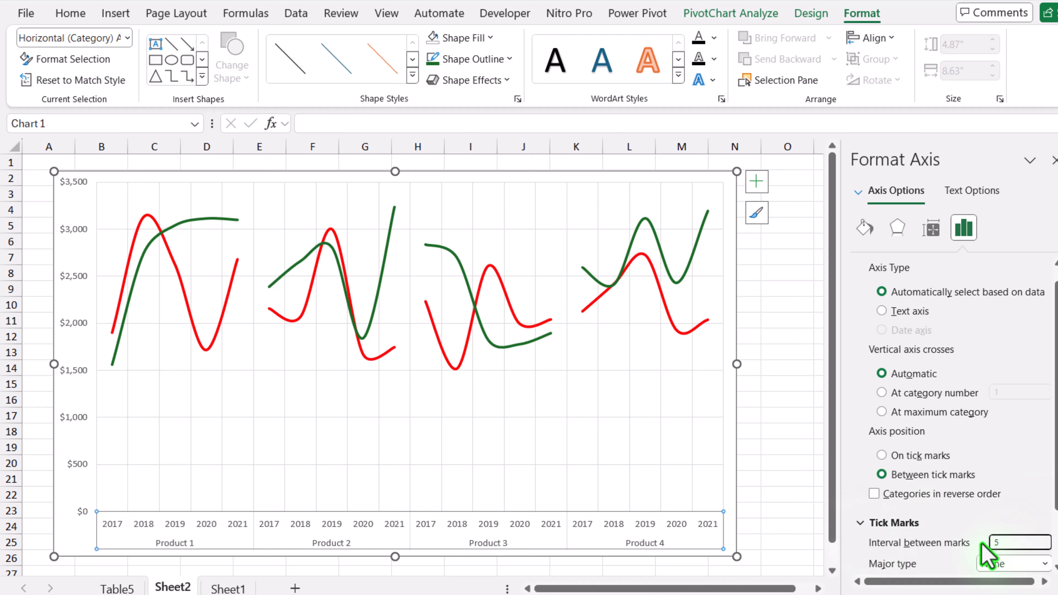
pyautogui.press('Return')
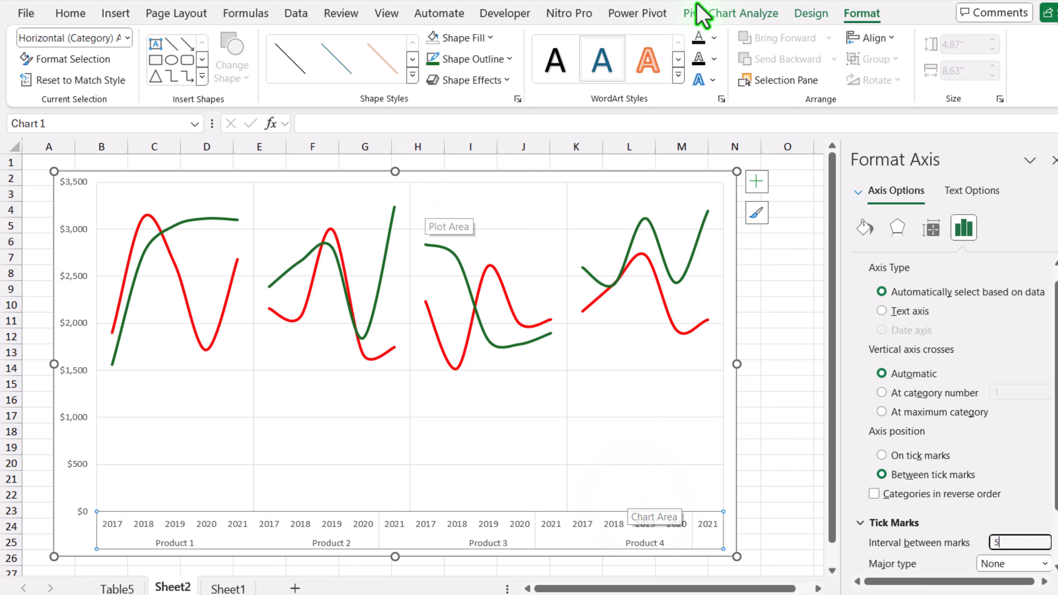
# Give the plot area a black outline with a 1 pt weight.
pyautogui.click(127, 38)
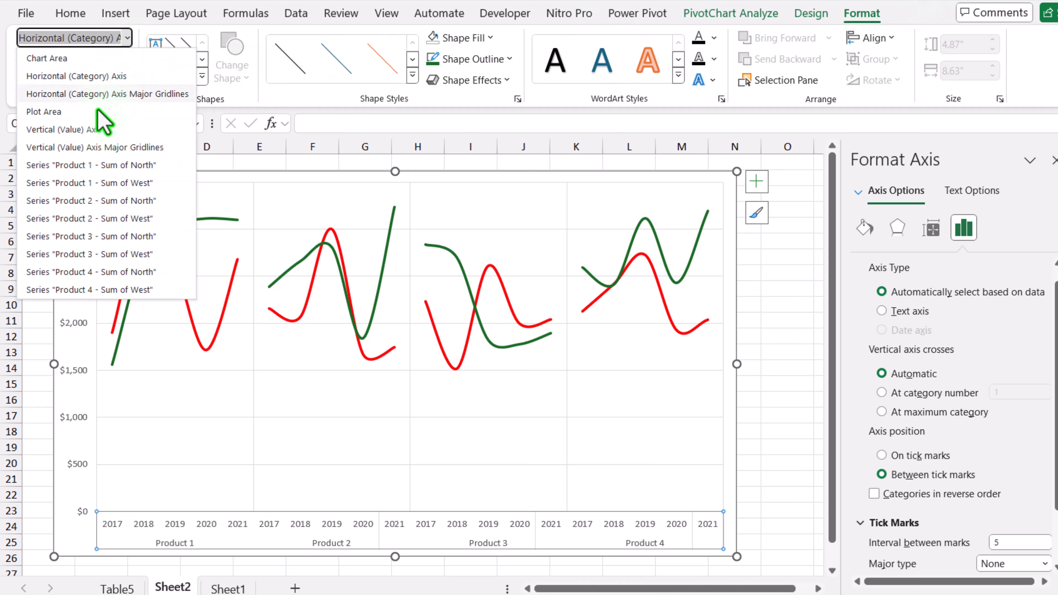
pyautogui.click(62, 112)
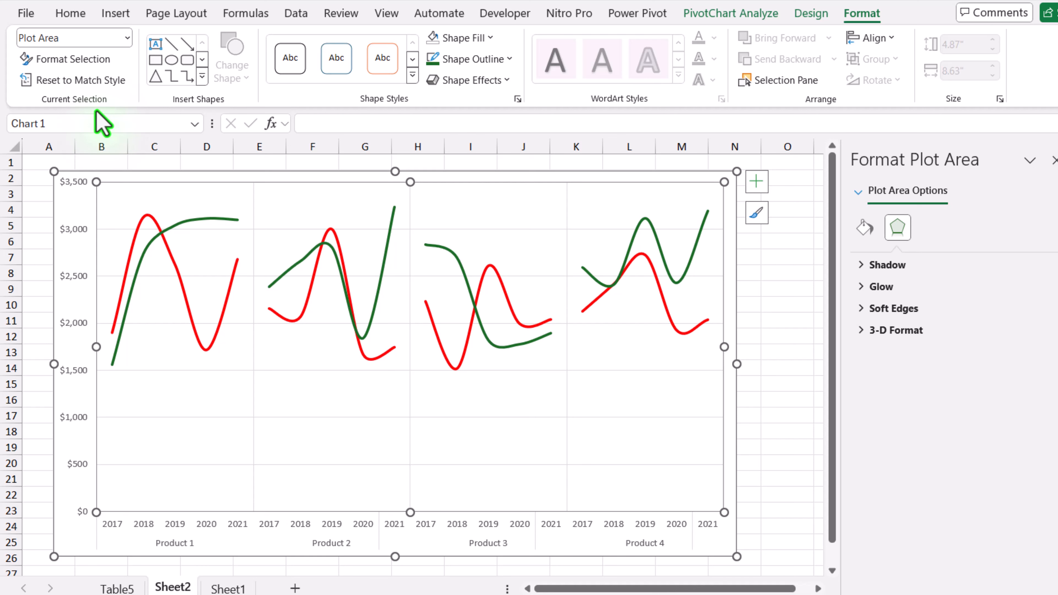
pyautogui.click(510, 59)
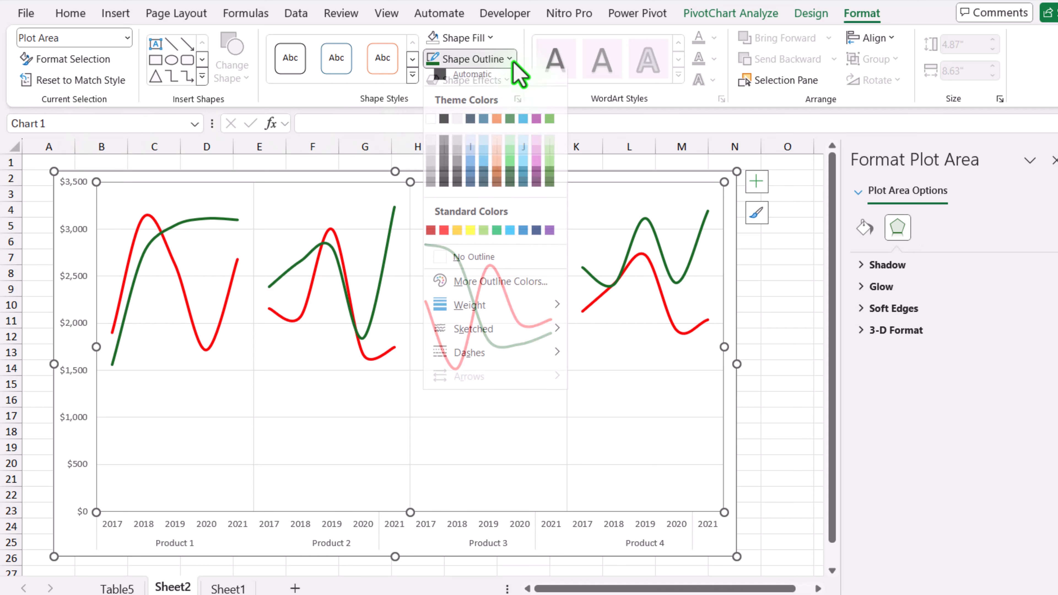
pyautogui.click(444, 126)
pyautogui.click(460, 58)
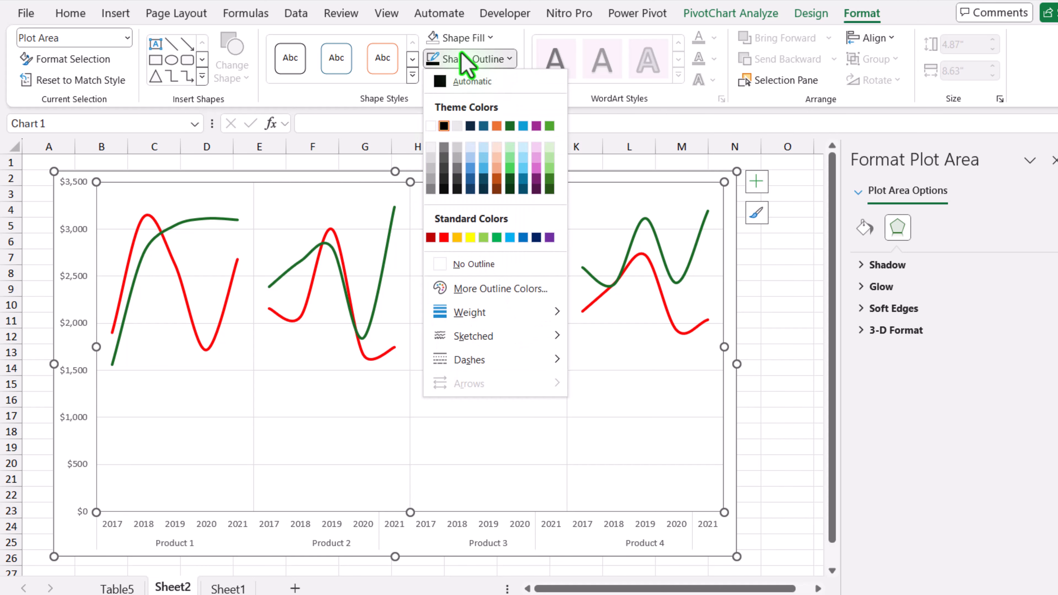
pyautogui.moveTo(479, 316)
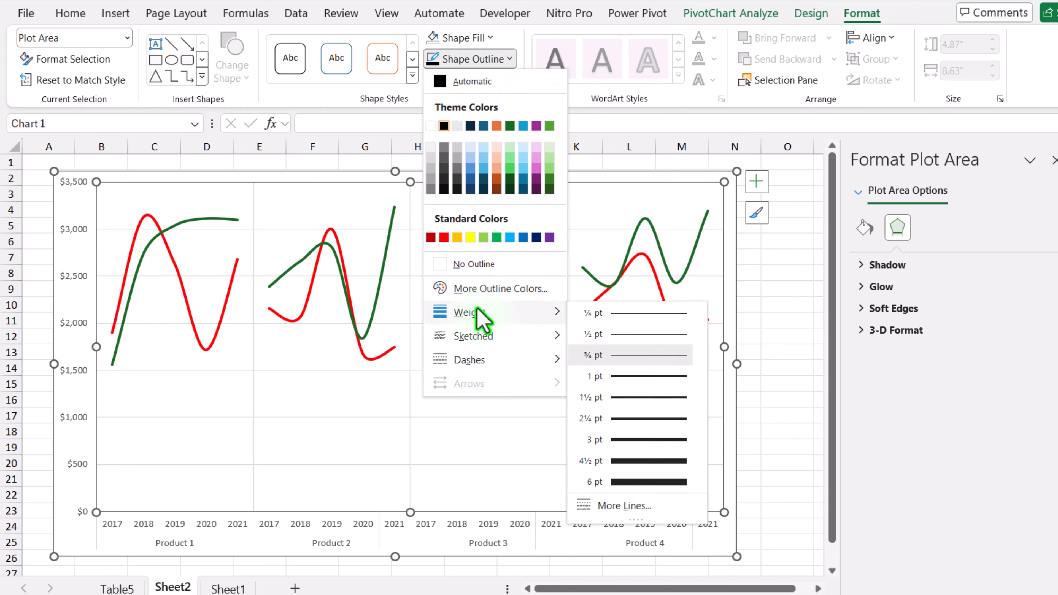
pyautogui.click(621, 377)
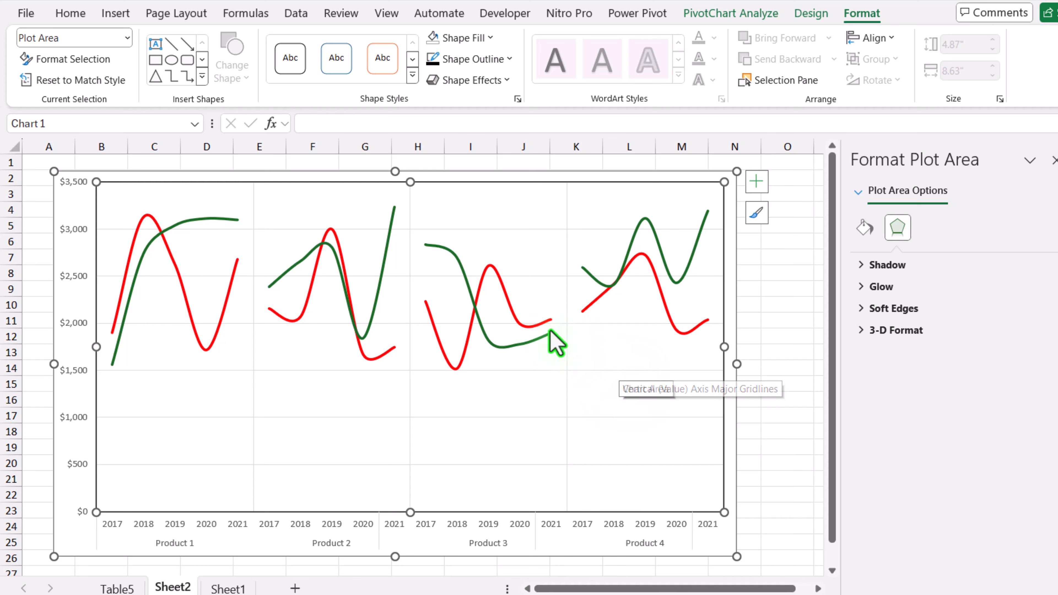
# Color the vertical major gridlines between the products black and make their lines heavier.
pyautogui.click(411, 200)
pyautogui.click(467, 63)
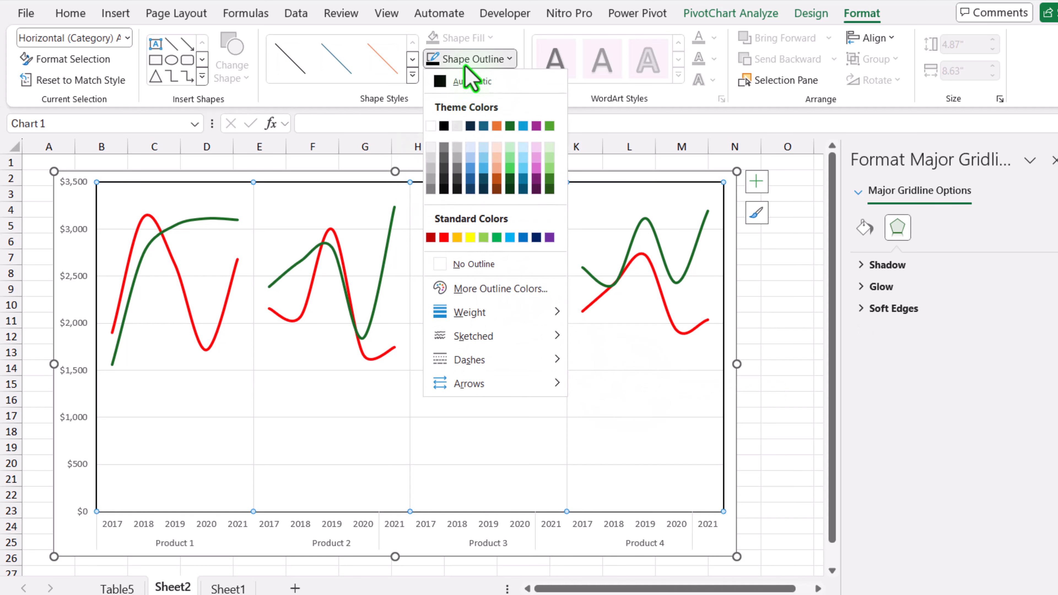
pyautogui.click(444, 126)
pyautogui.click(464, 64)
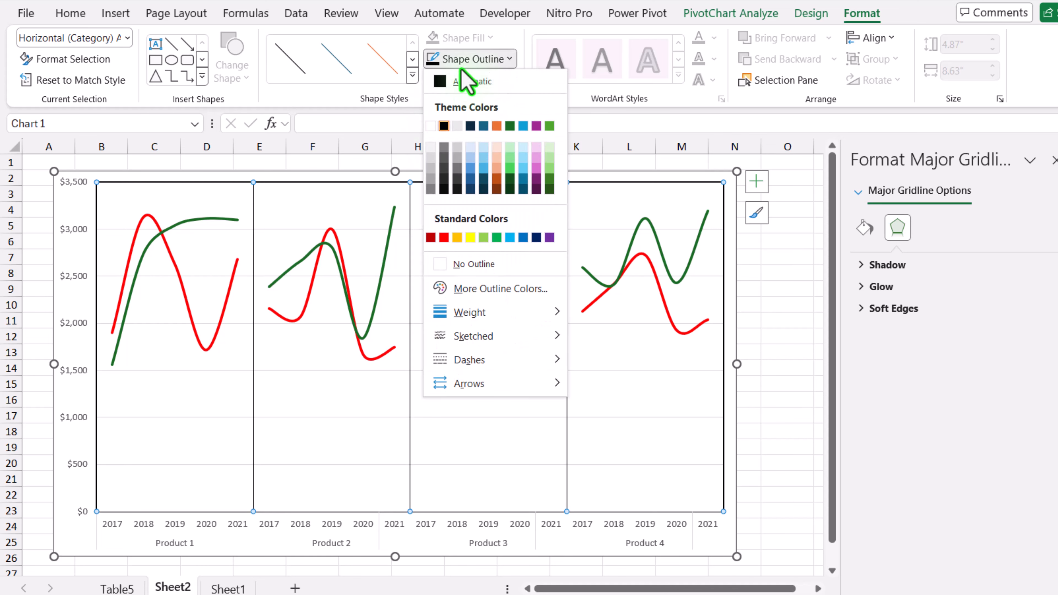
pyautogui.click(596, 352)
# Fill the plot area with the lightest gray shade of the white theme color.
pyautogui.click(464, 182)
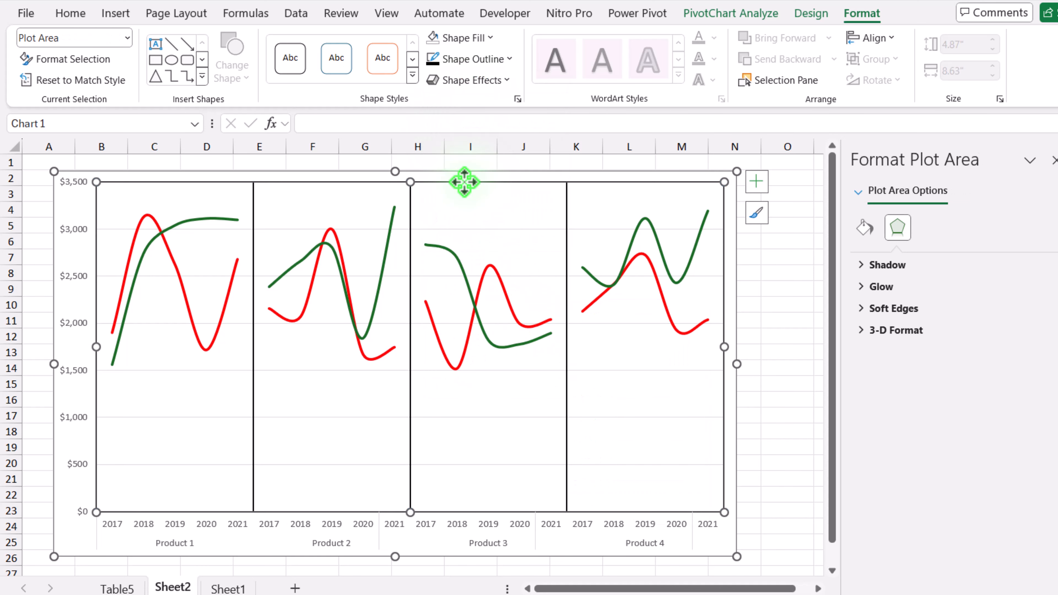
pyautogui.click(128, 44)
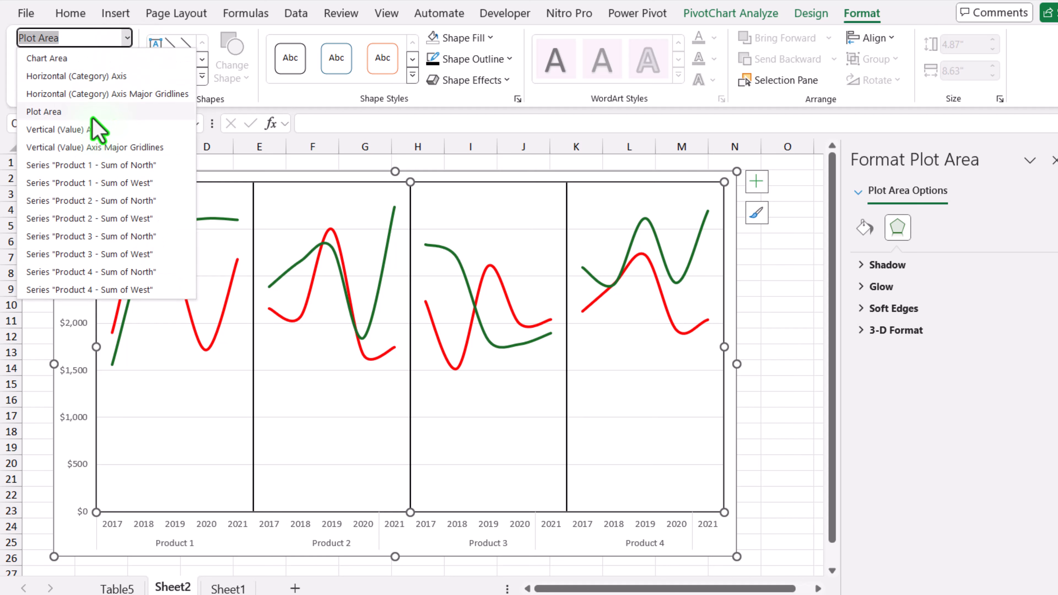
pyautogui.click(90, 115)
pyautogui.click(491, 39)
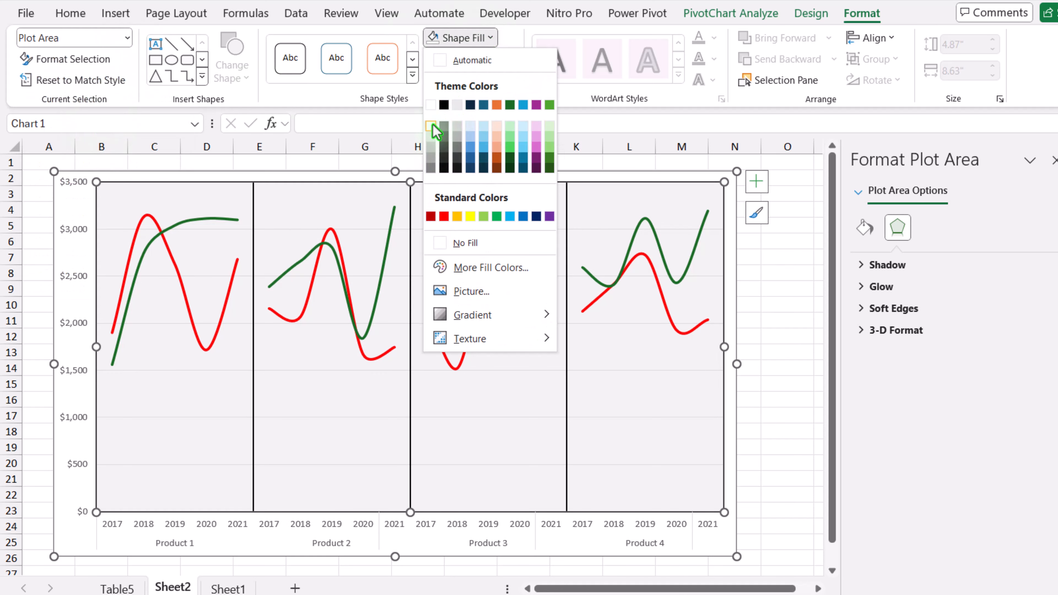
pyautogui.click(432, 125)
pyautogui.click(603, 179)
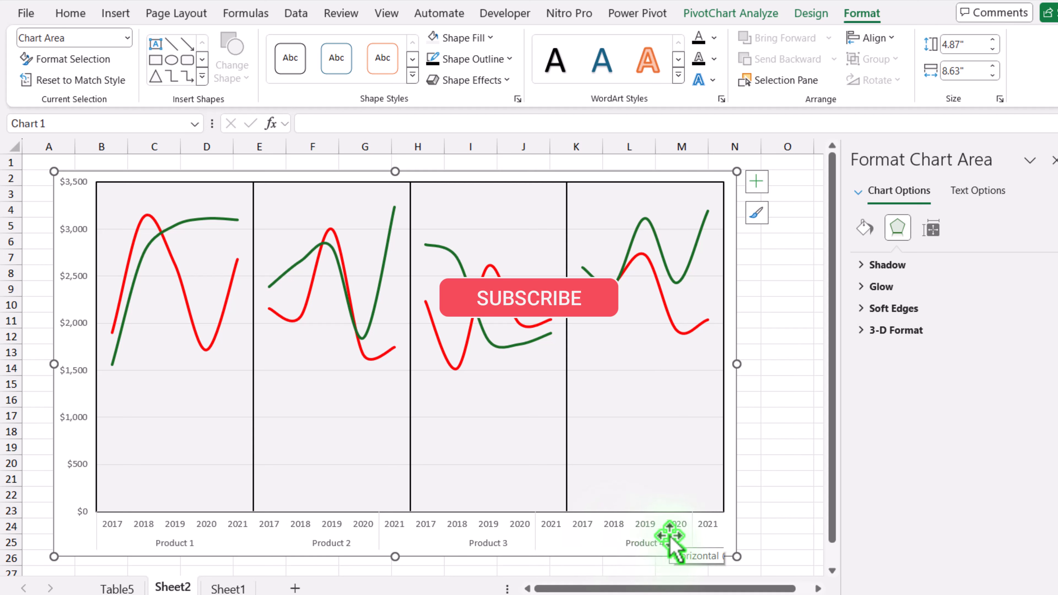
# Remove the outline from the horizontal category axis.
pyautogui.click(366, 528)
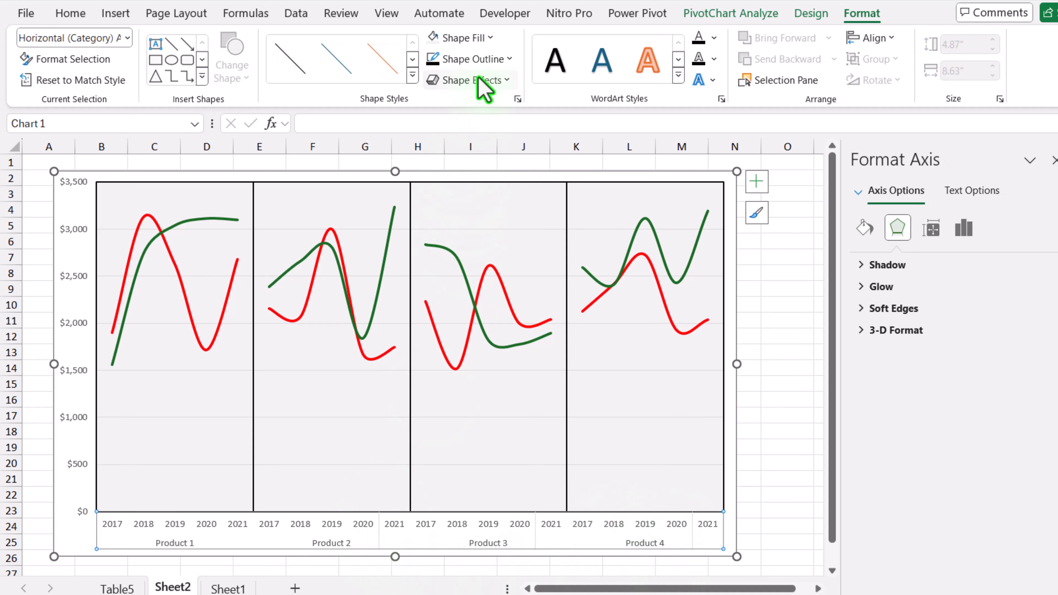
pyautogui.click(485, 66)
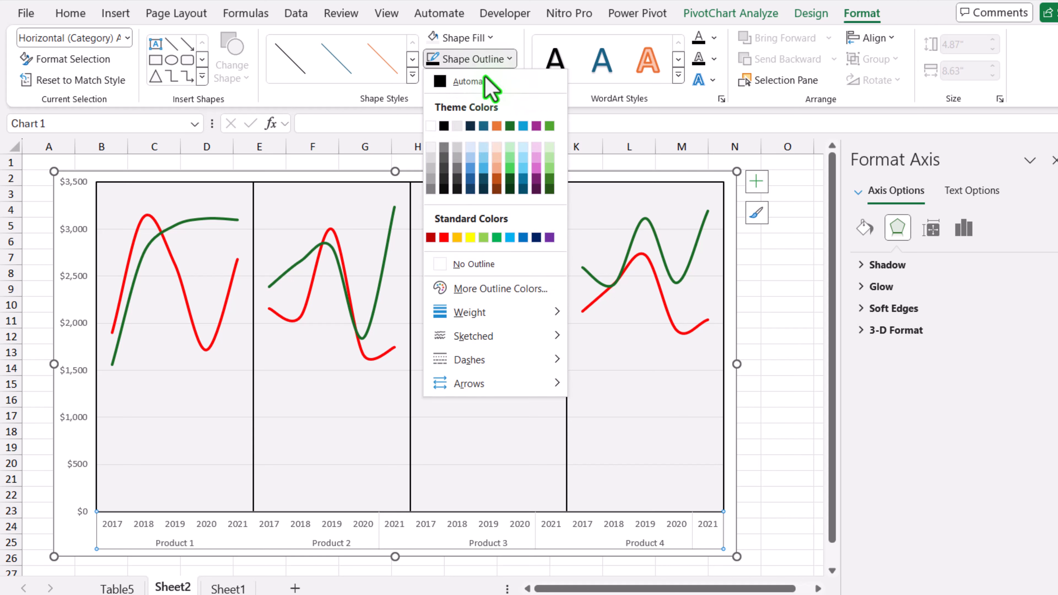
pyautogui.click(475, 267)
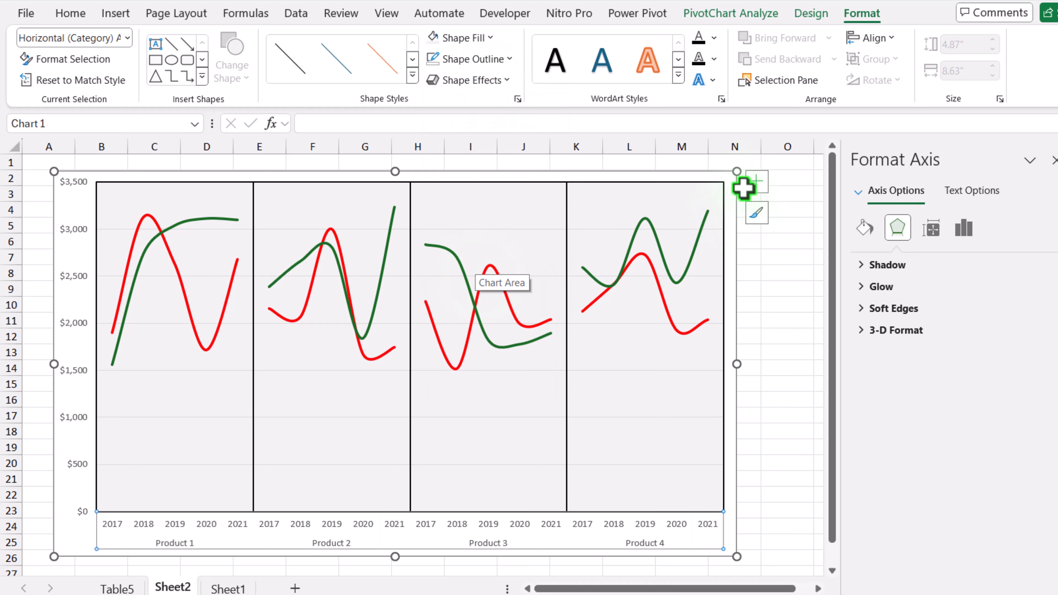
# Add a chart title above the plot and deselect the chart.
pyautogui.click(758, 183)
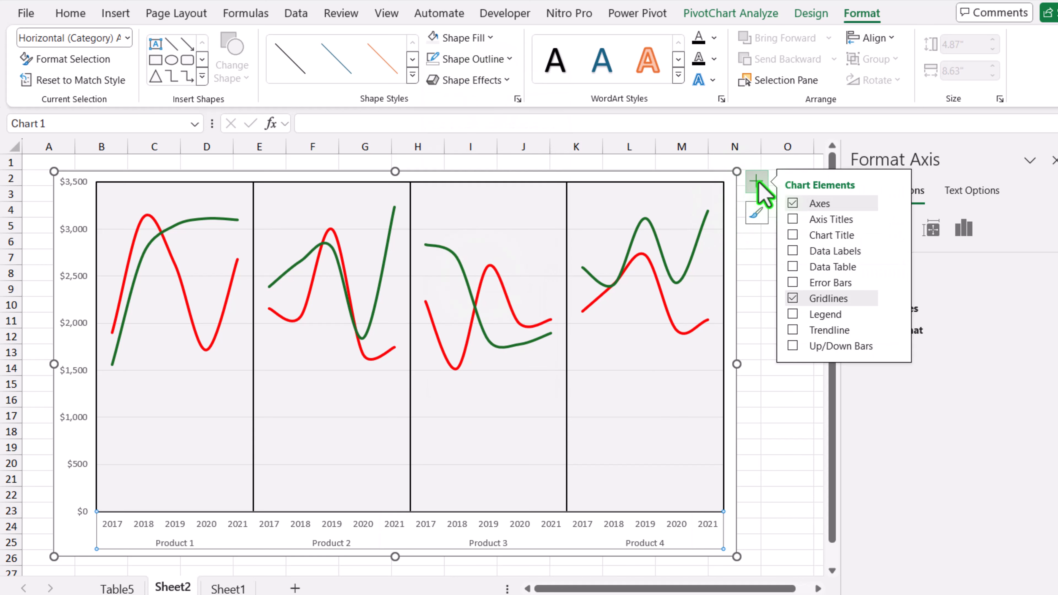
pyautogui.click(792, 236)
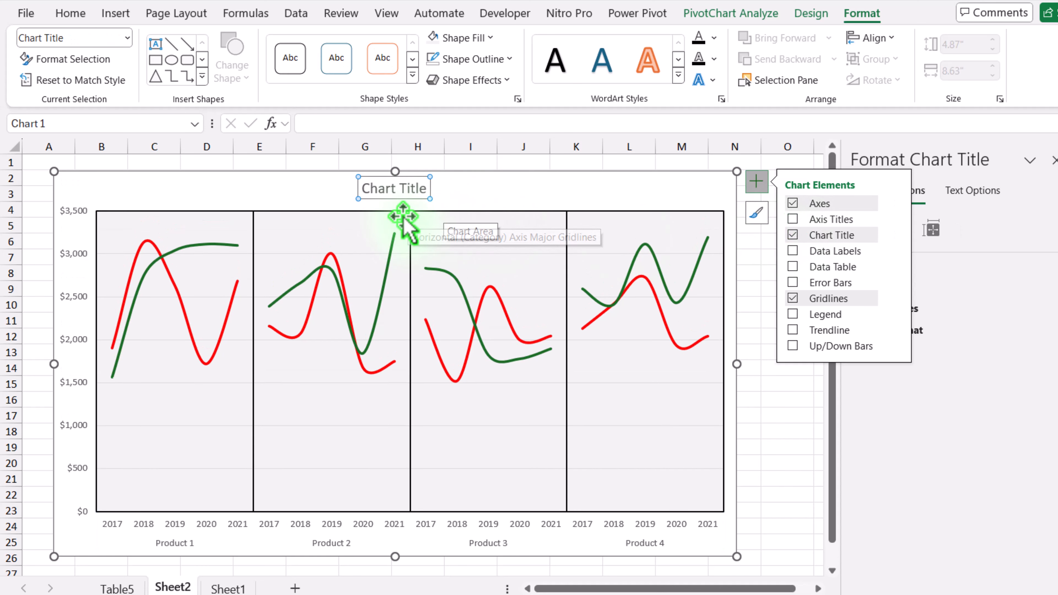
pyautogui.click(510, 171)
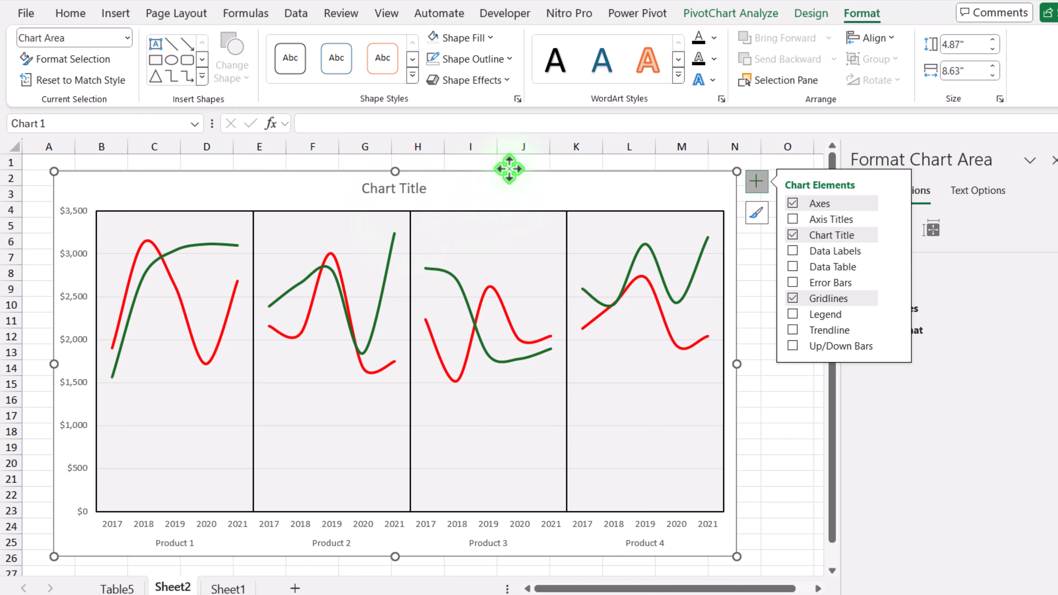
pyautogui.click(746, 180)
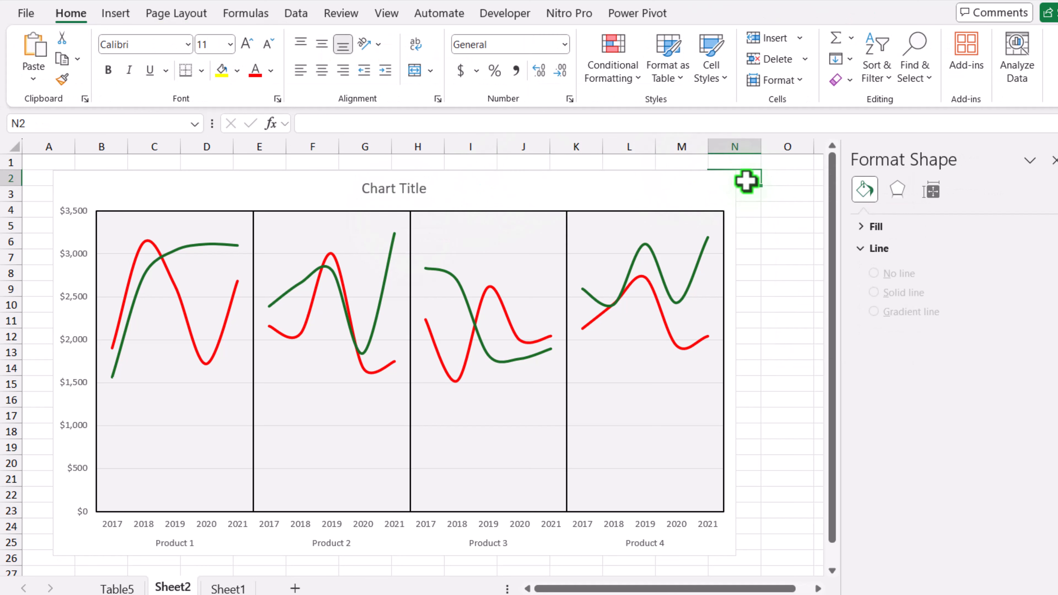